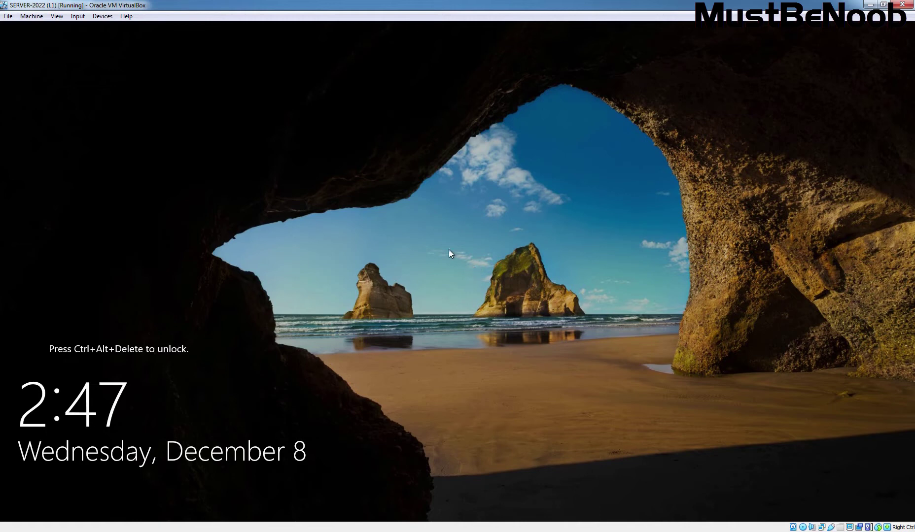
- Send Ctrl-Alt-Del to the Windows Server 2022 VM and sign in with the administrator password
left_click(103, 16)
left_click(78, 16)
mouse_move(85, 30)
left_click(211, 55)
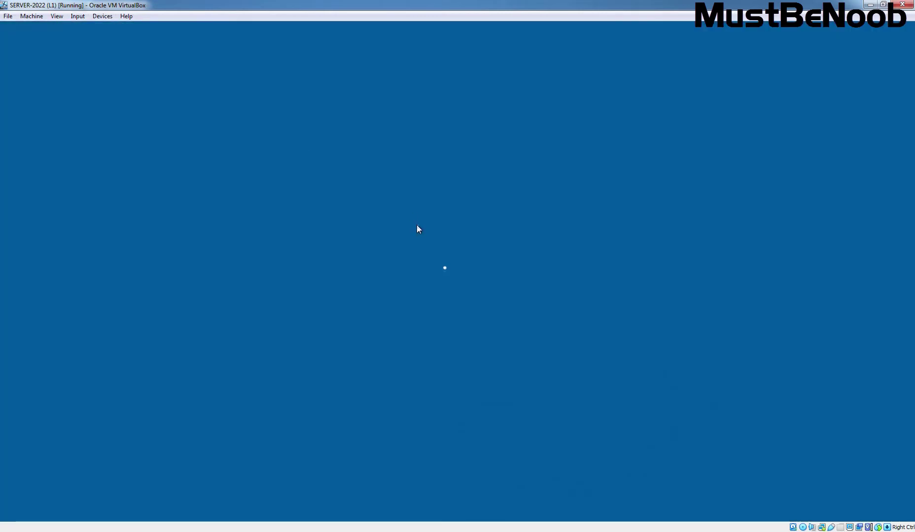
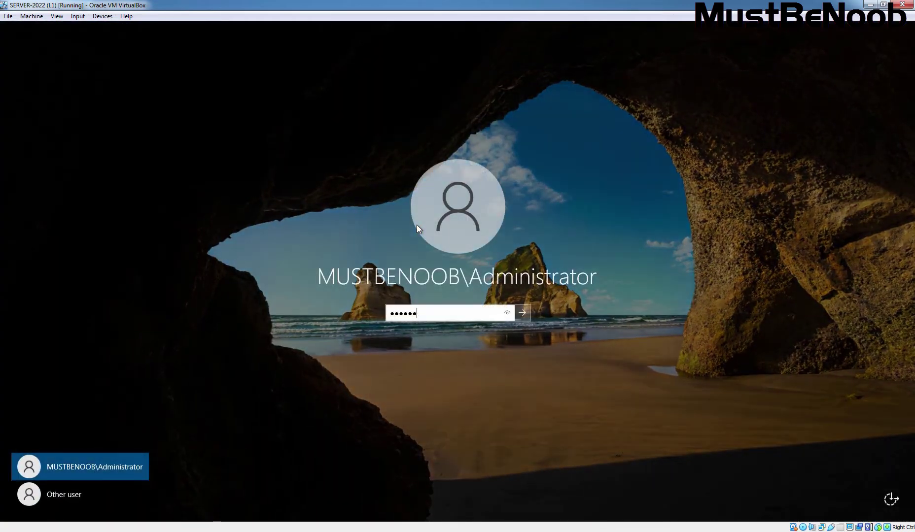
key("Return")
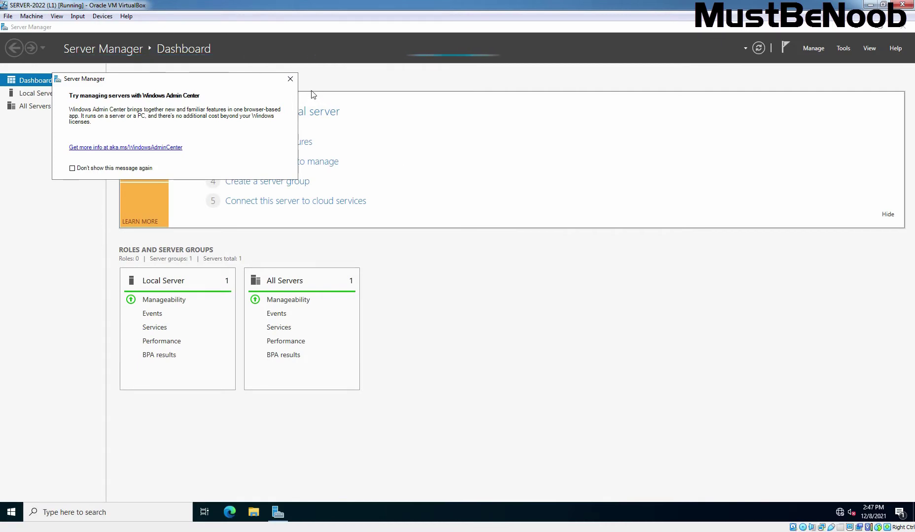
- Launch Active Directory Administrative Center from Server Manager Tools and browse the mustbenoob (local) domain
left_click(289, 79)
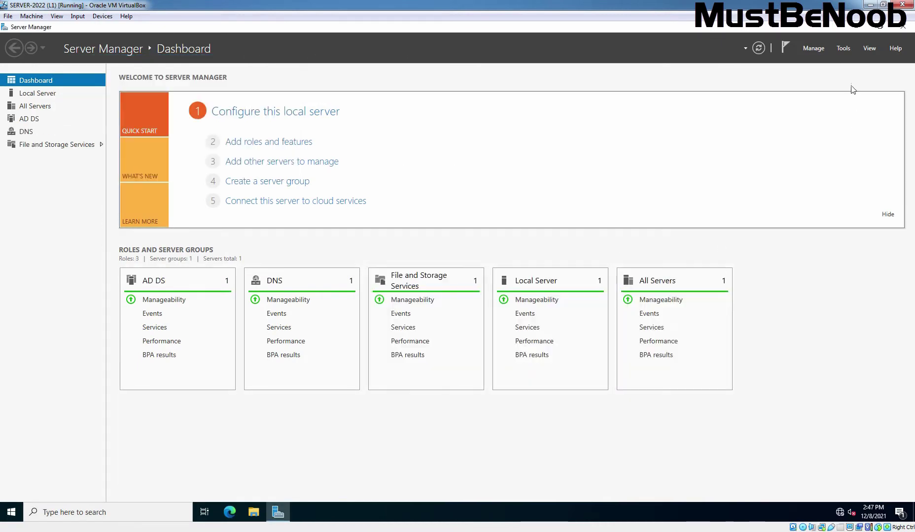
left_click(843, 48)
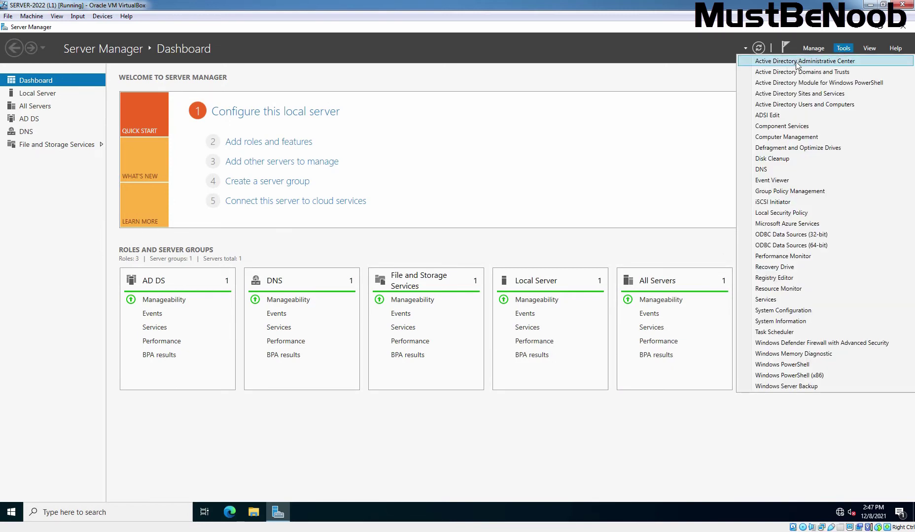
left_click(831, 61)
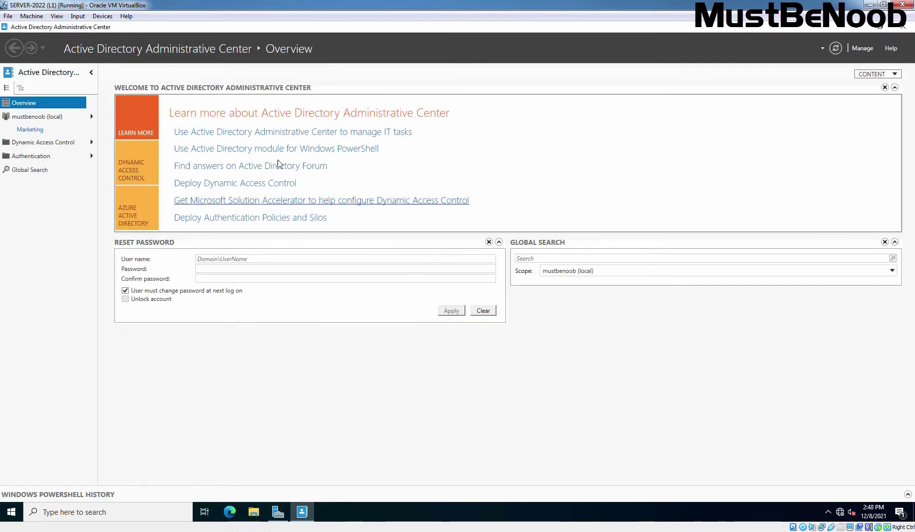
left_click(38, 119)
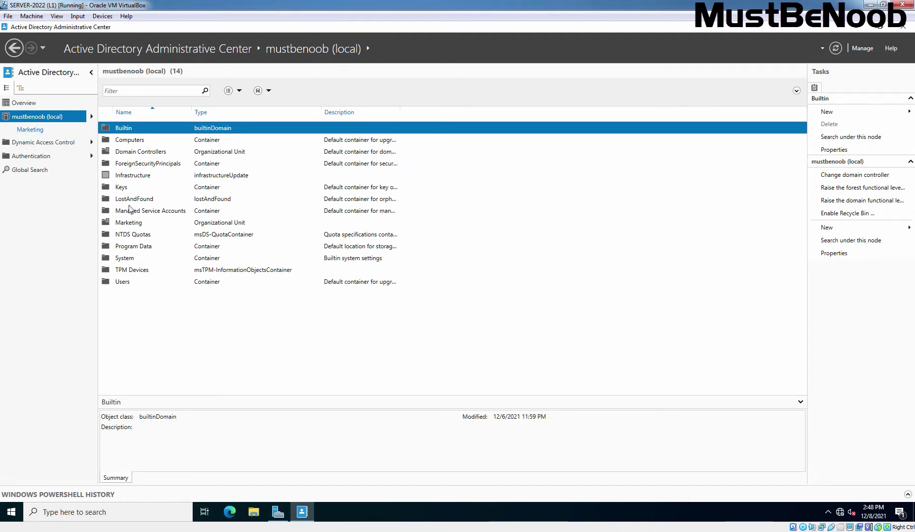
- Open the Marketing OU to see its user account and the Marketing Team group
double_click(131, 224)
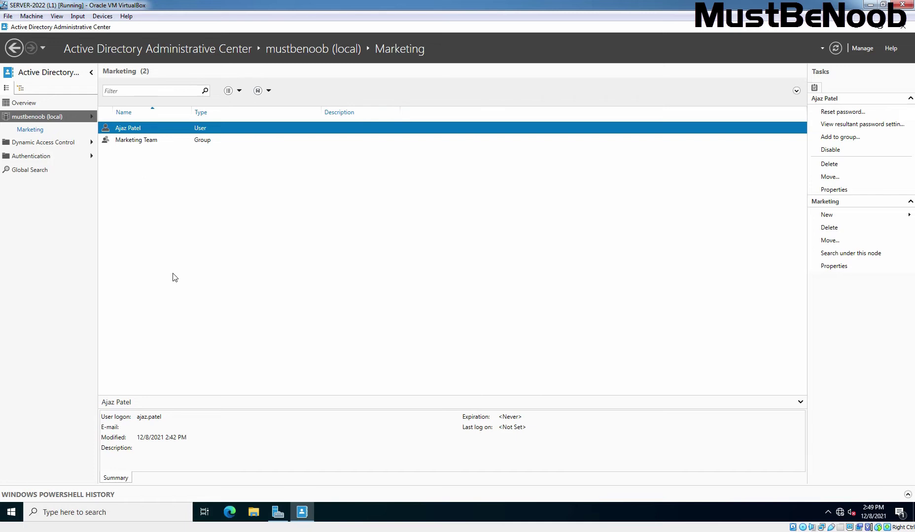
- Disable the Marketing user's account from the Tasks pane
right_click(152, 130)
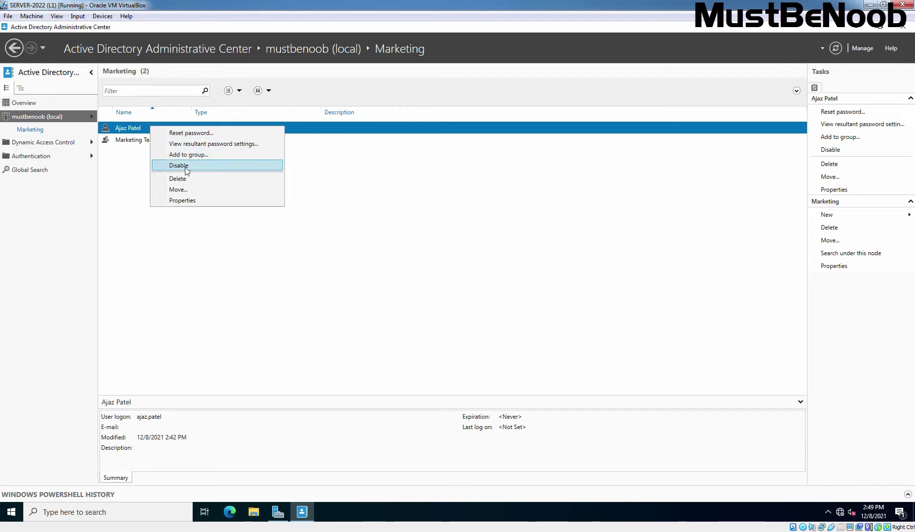
left_click(189, 256)
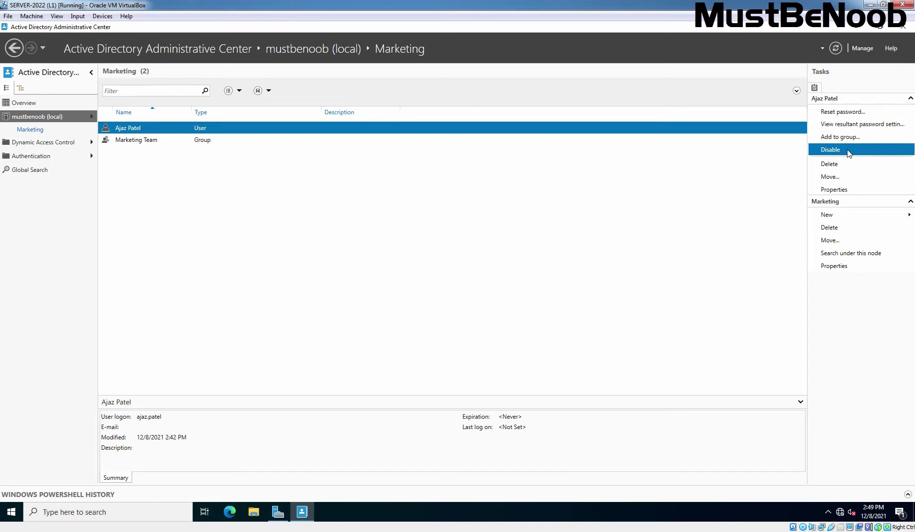
left_click(847, 151)
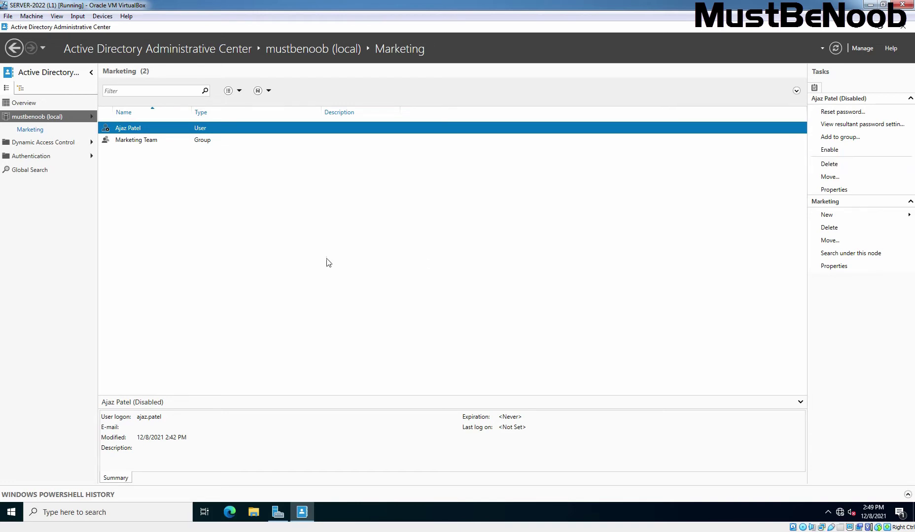
- Refresh the Marketing OU and review the disabled user's properties without changing anything
right_click(229, 203)
left_click(191, 252)
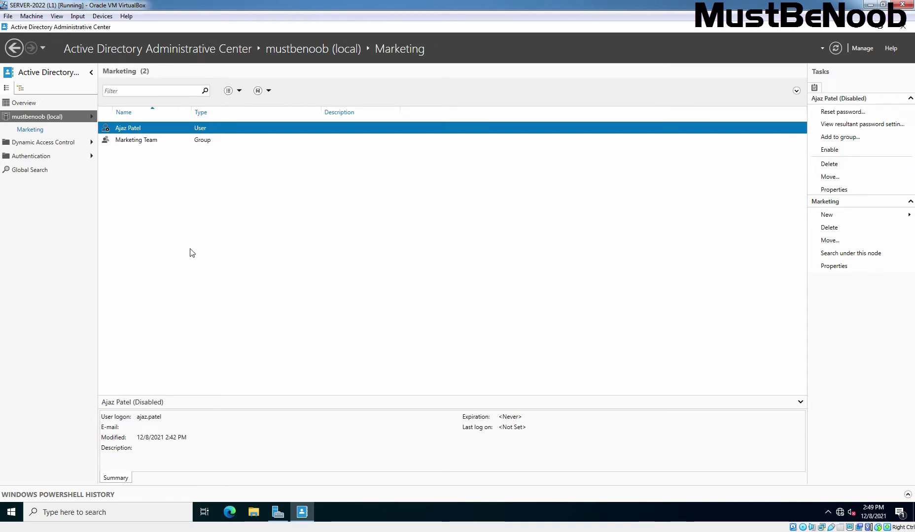
left_click(122, 142)
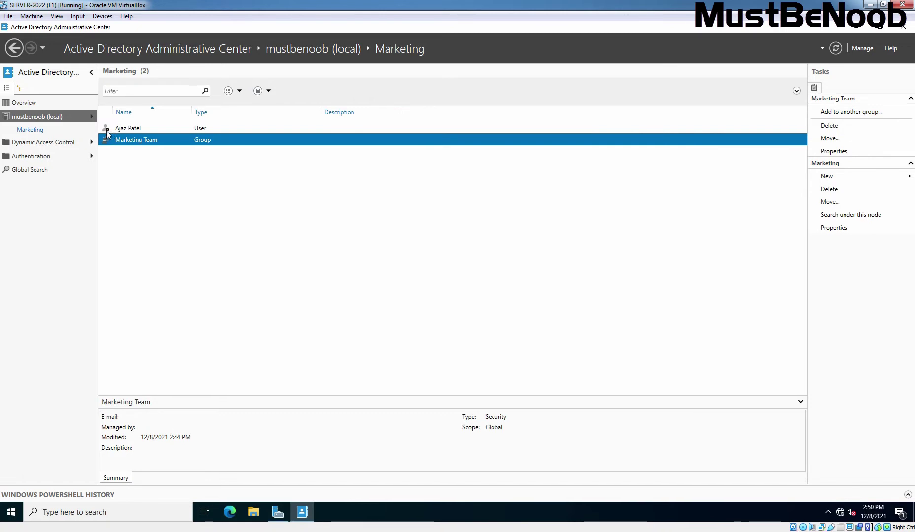
left_click(129, 130)
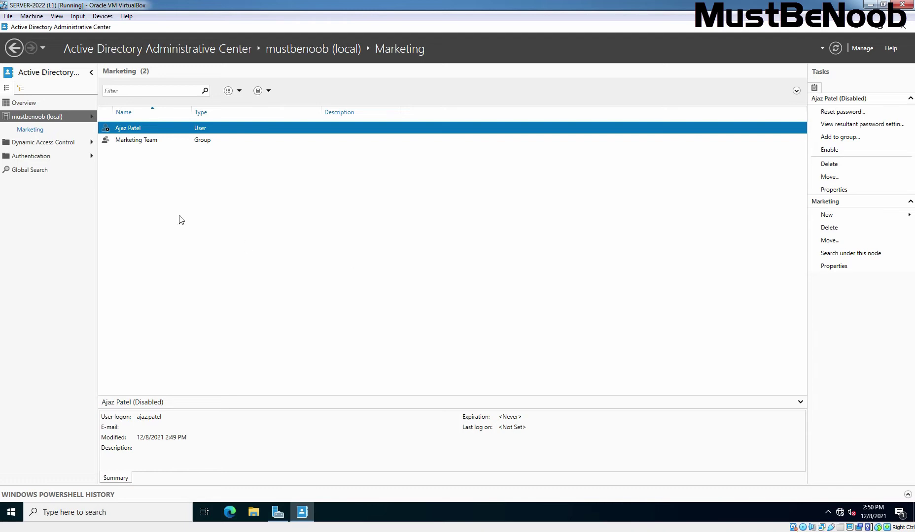
double_click(153, 129)
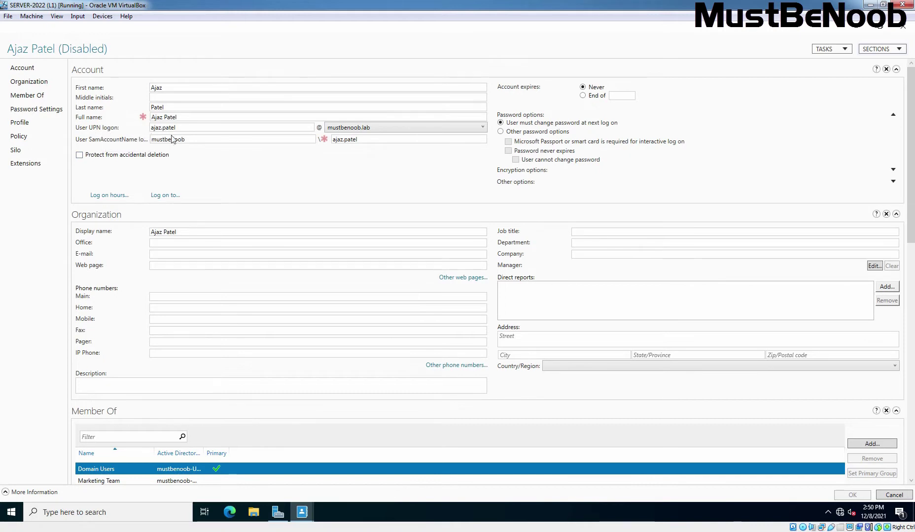
left_click(903, 27)
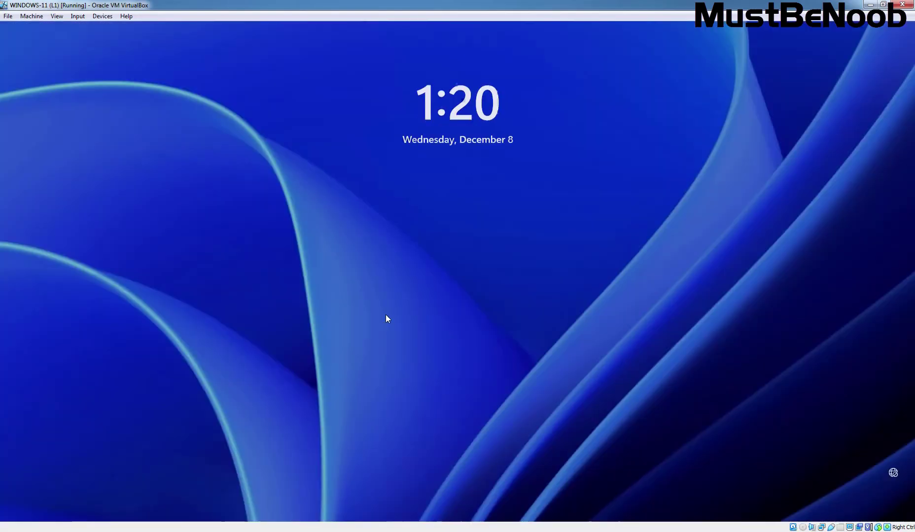
- Sign in to the Windows 11 VM as Administrator and close the Settings window
left_click(386, 315)
key("Return")
key("super")
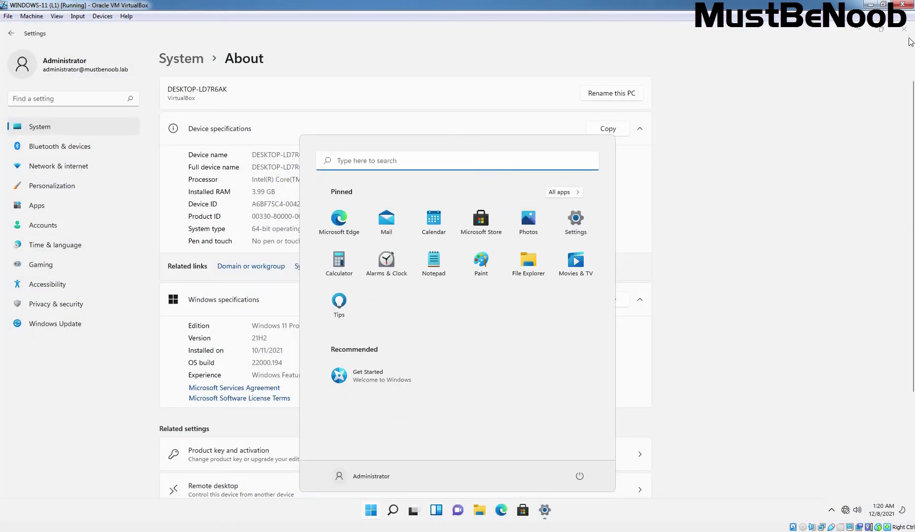
left_click(909, 31)
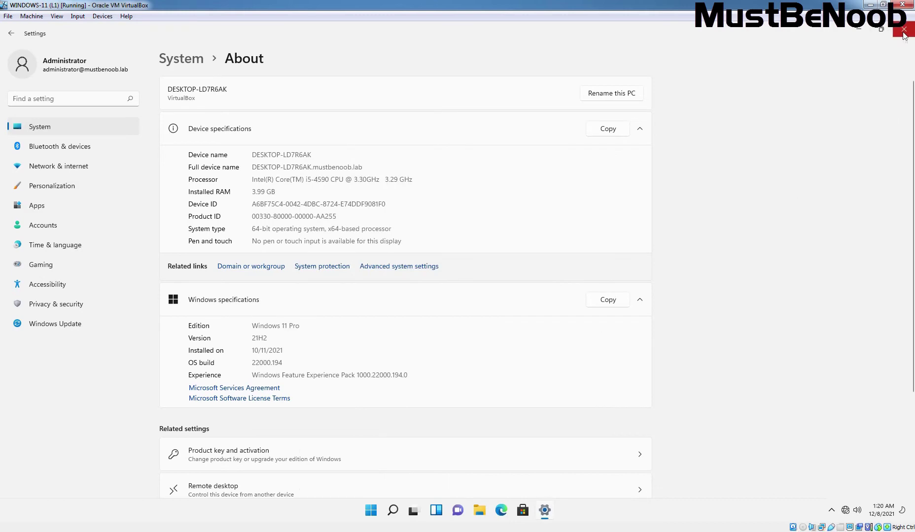
left_click(905, 35)
- Sign out of the Administrator session despite running apps, leaving the lock screen
left_click(382, 518)
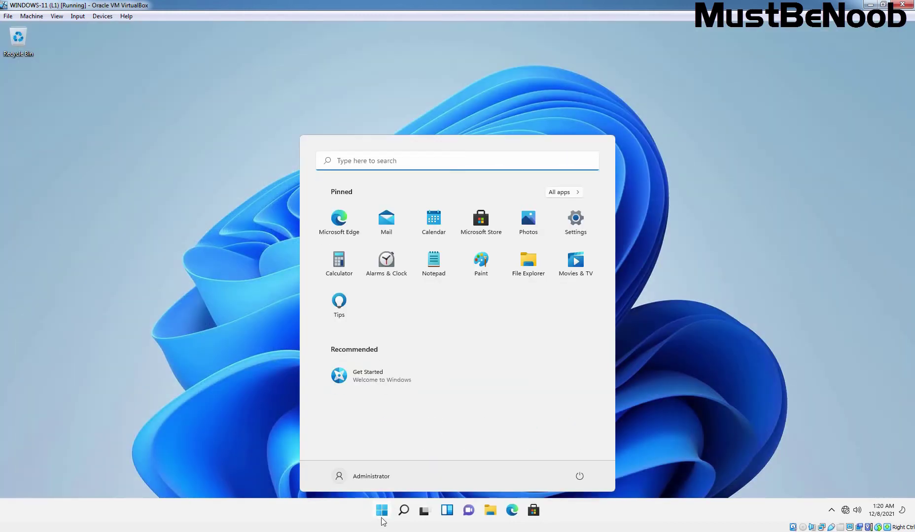
left_click(362, 476)
left_click(348, 446)
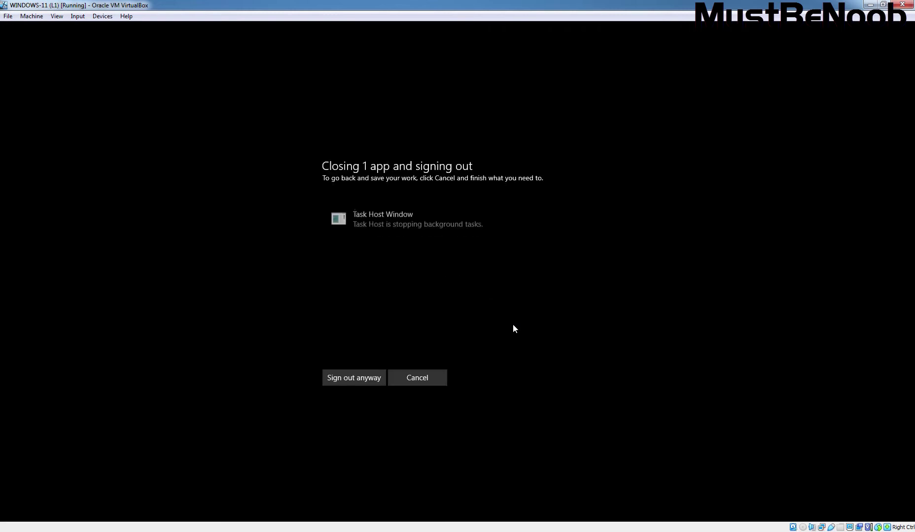
left_click(350, 380)
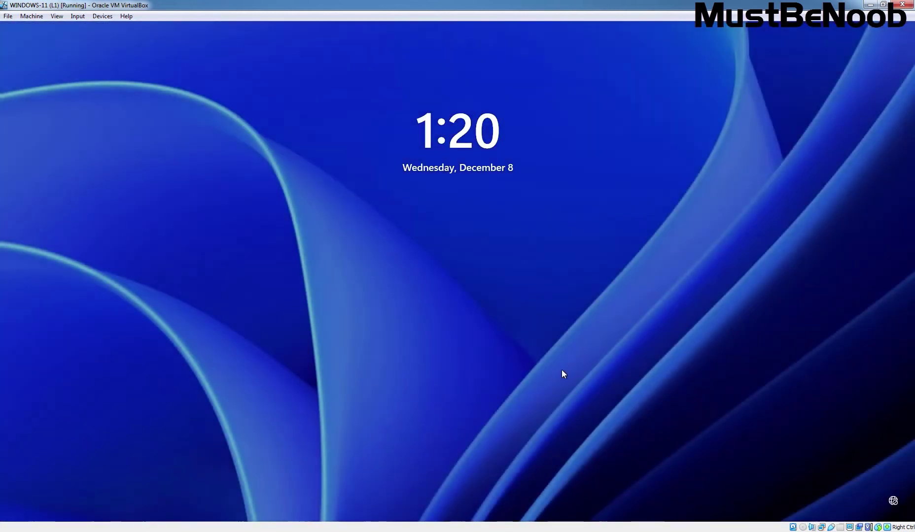
left_click(447, 309)
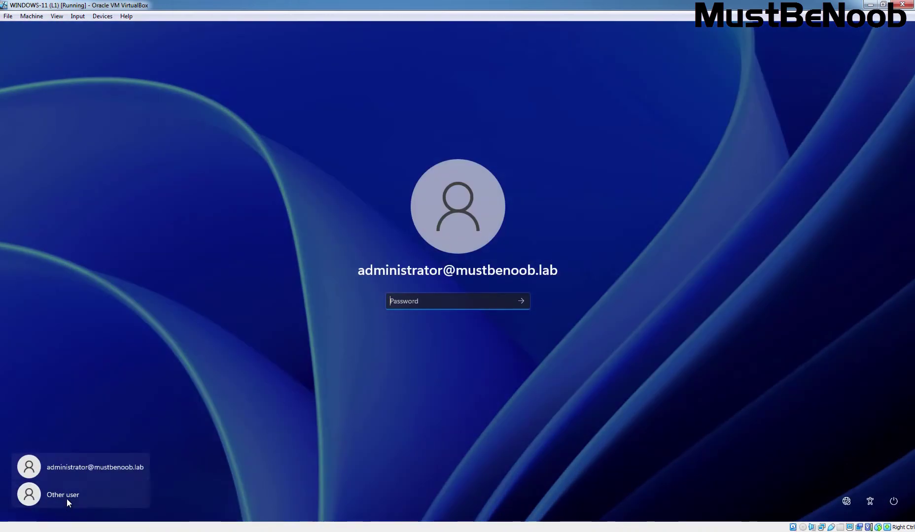
- Try signing in as the disabled domain user via Other user and dismiss the account-disabled error
left_click(66, 495)
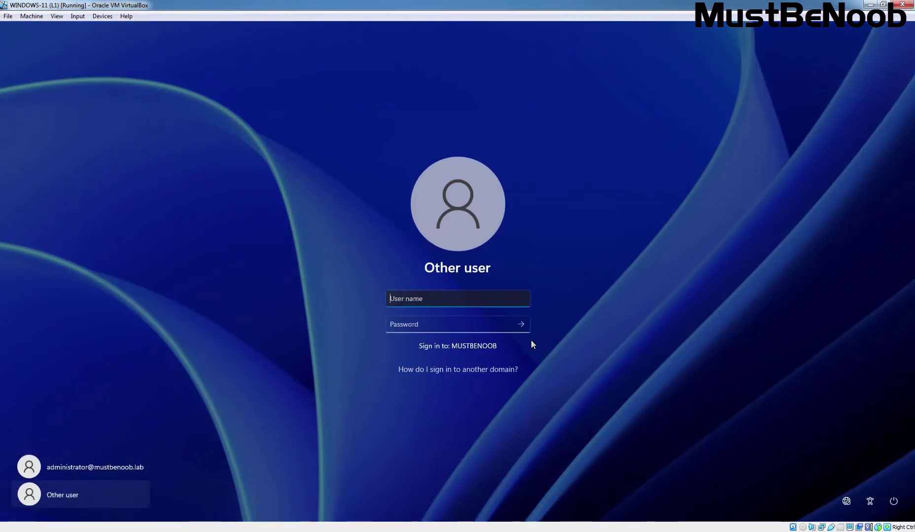
key("Tab")
type("P")
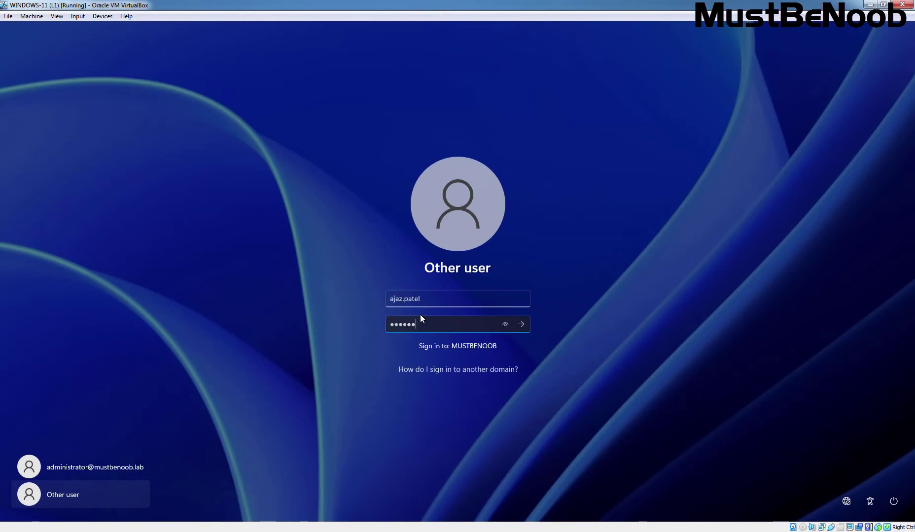
key("Return")
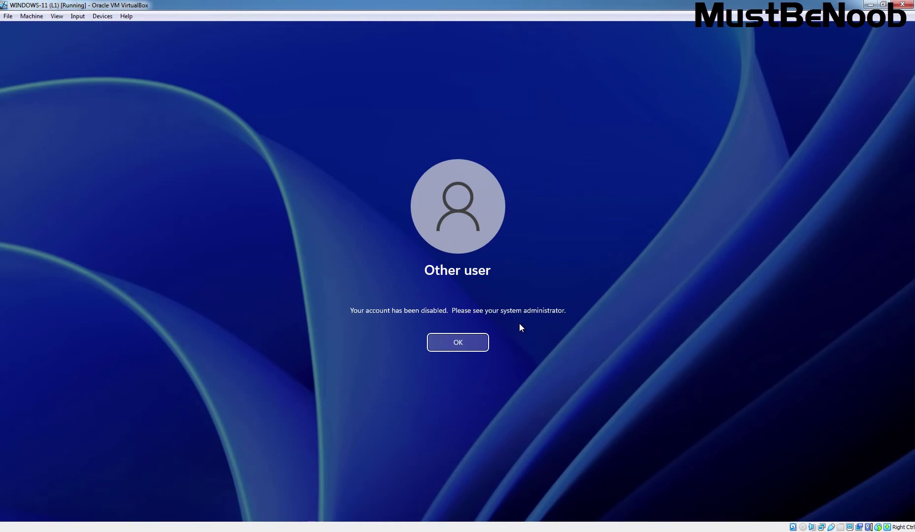
left_click(454, 348)
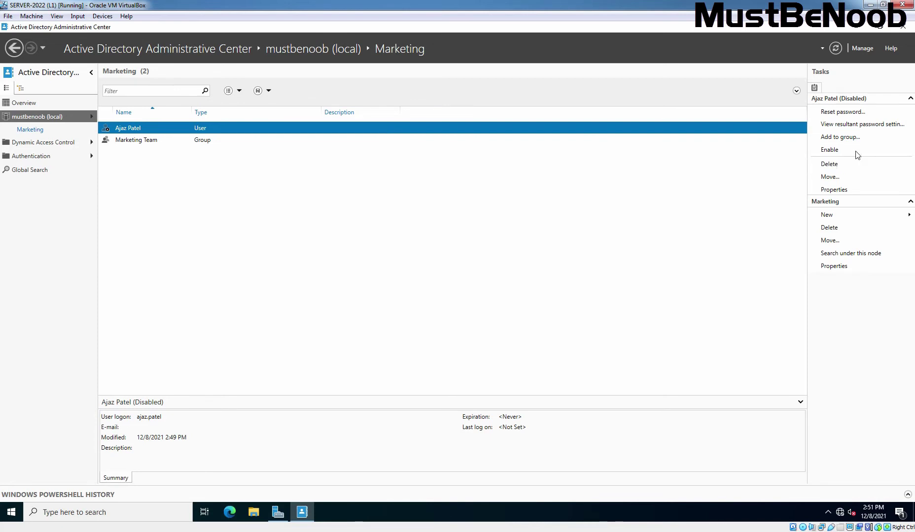
- Enable the Marketing user's account from the Tasks pane
left_click(829, 150)
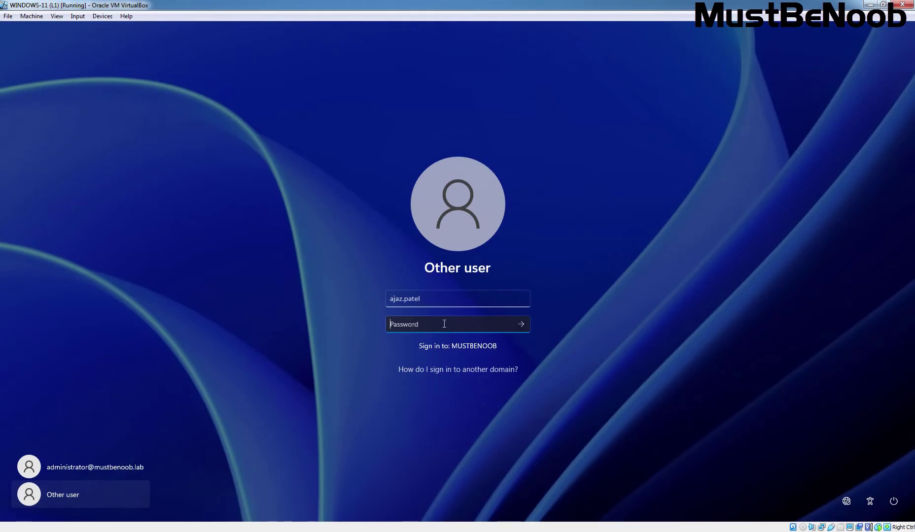
- Sign in as the test user with the current password and set a new password when prompted
type("•••••••••")
key("Return")
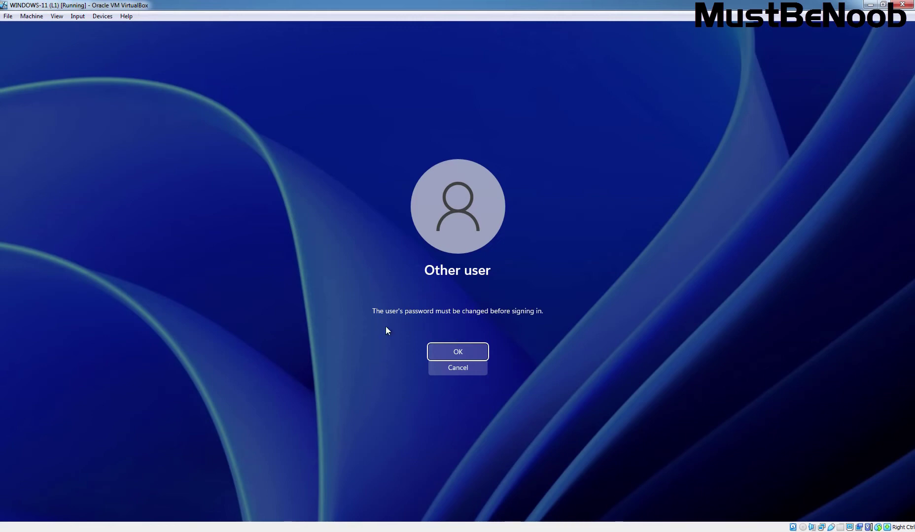
left_click(446, 352)
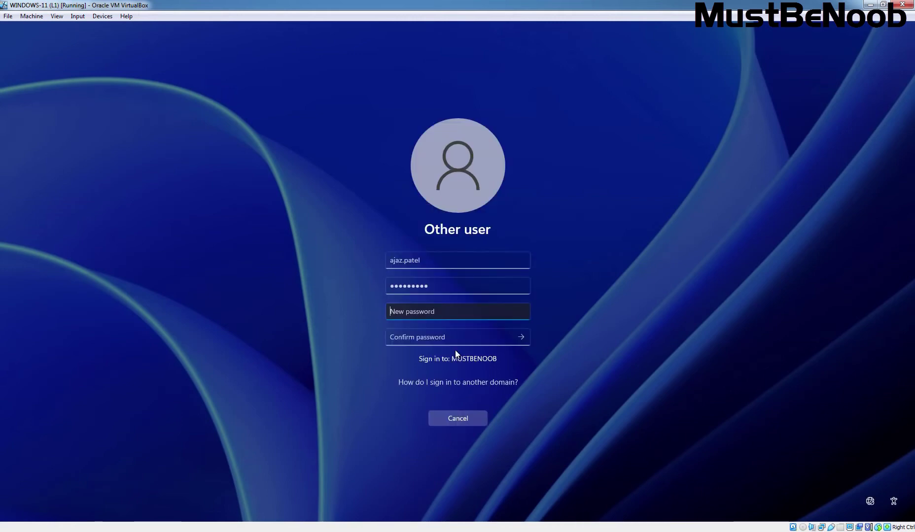
key("Tab")
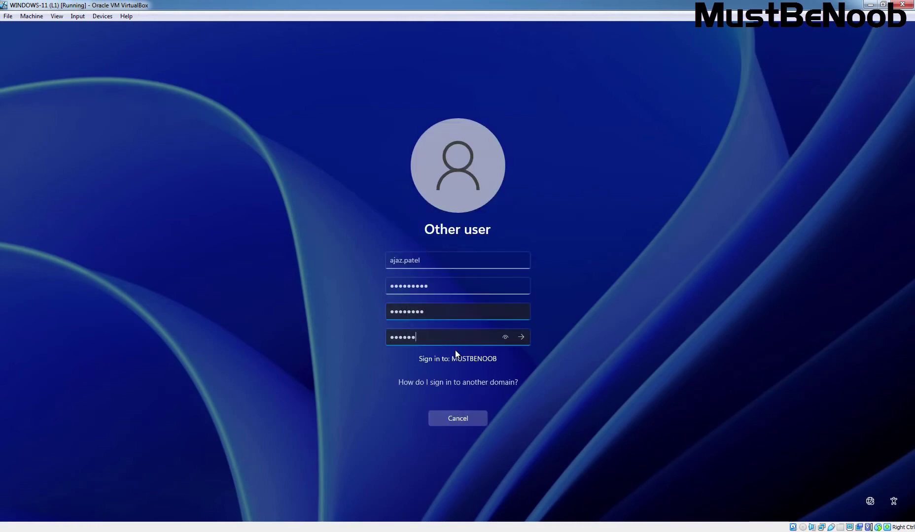
key("Return")
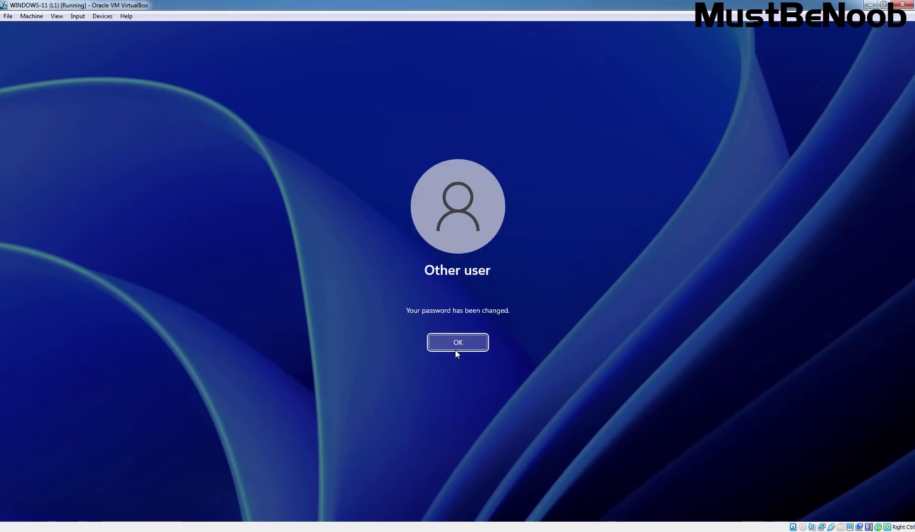
left_click(455, 348)
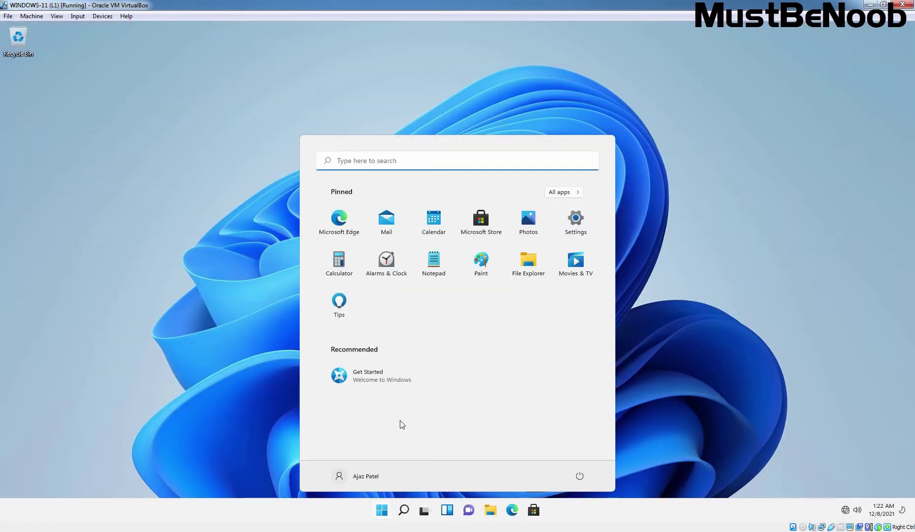
- Sign the test user out of Windows 11 and switch back to the server VM
left_click(345, 477)
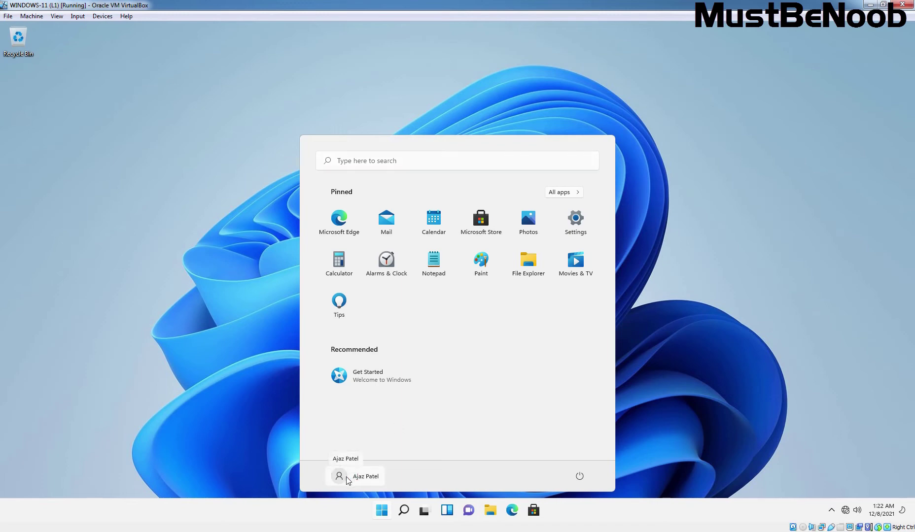
left_click(345, 438)
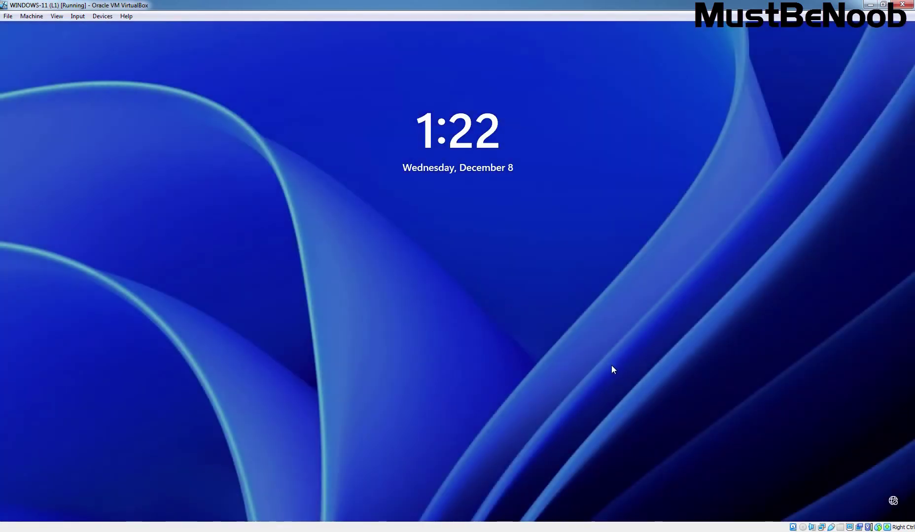
key("alt+Tab")
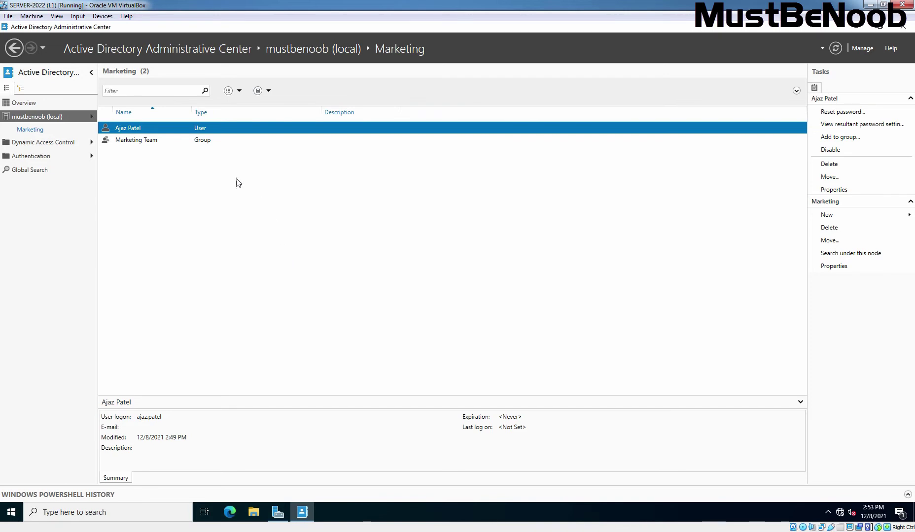
right_click(157, 131)
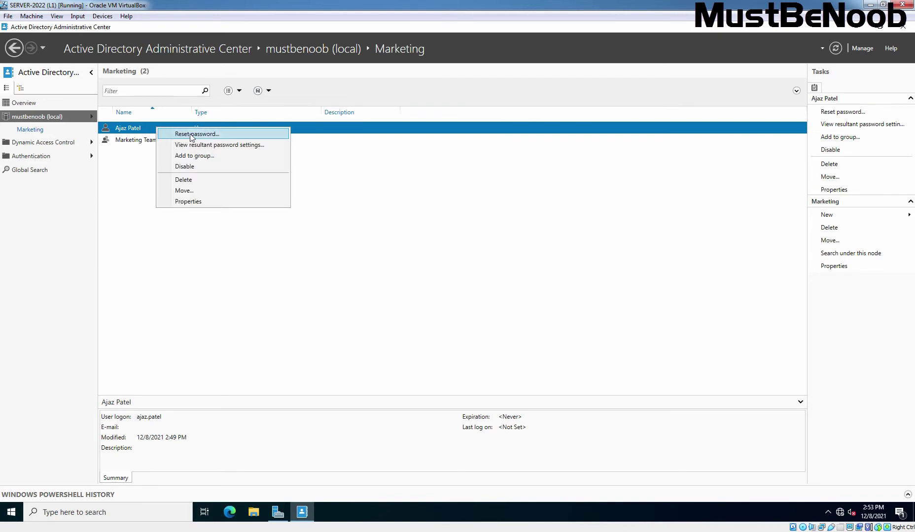
left_click(464, 307)
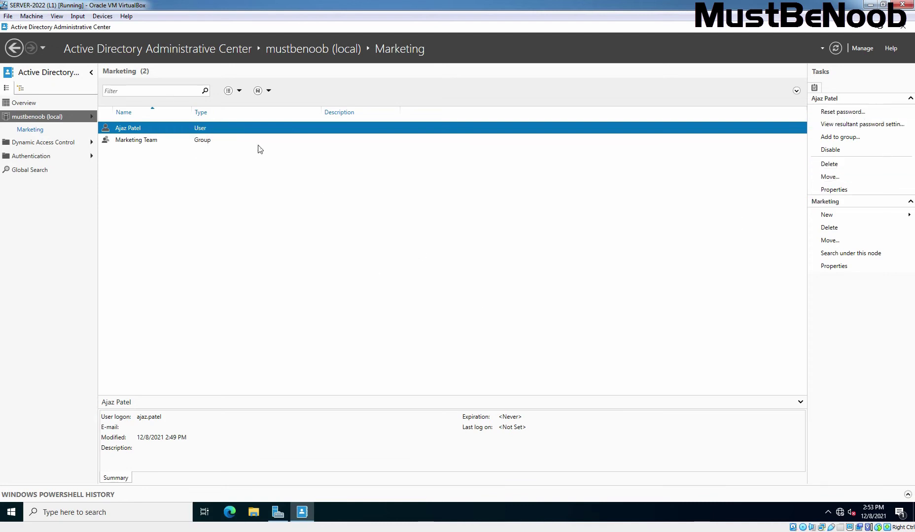
left_click(134, 142)
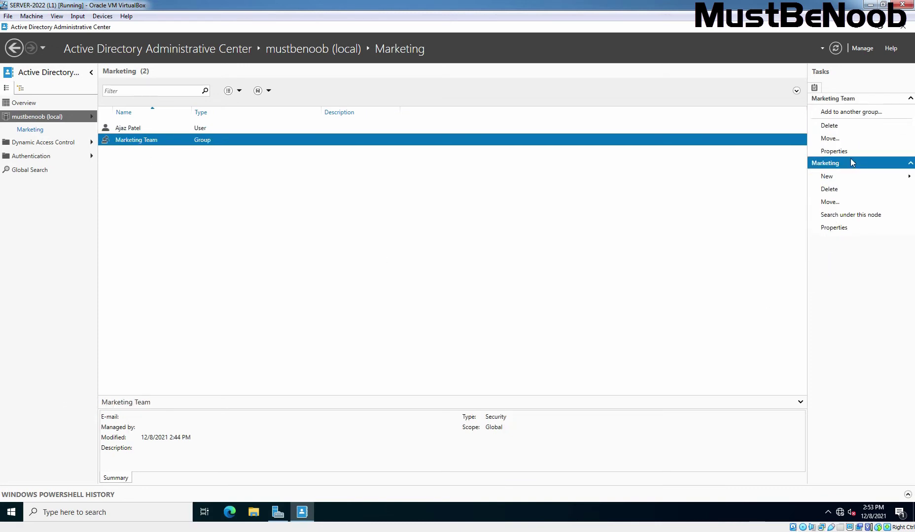
left_click(132, 127)
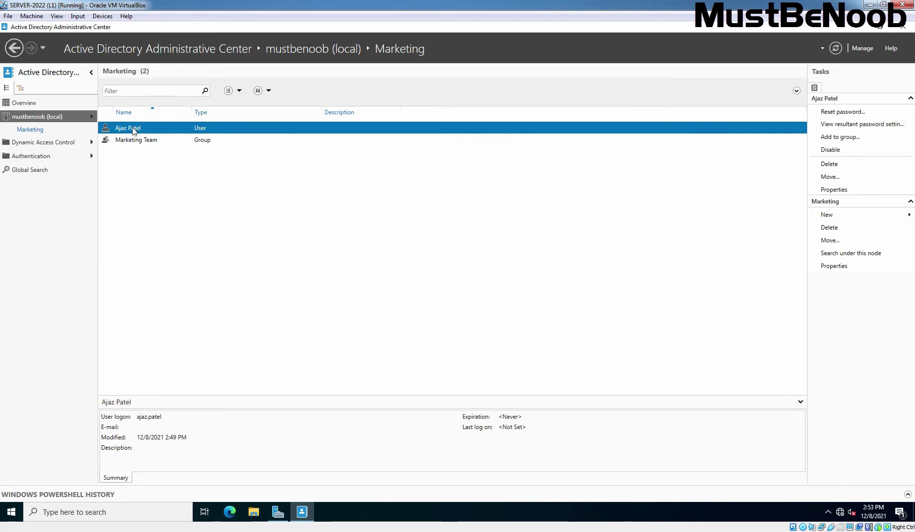
- Reset the Marketing user's password, entering and confirming the new one, requiring change at next logon
left_click(854, 114)
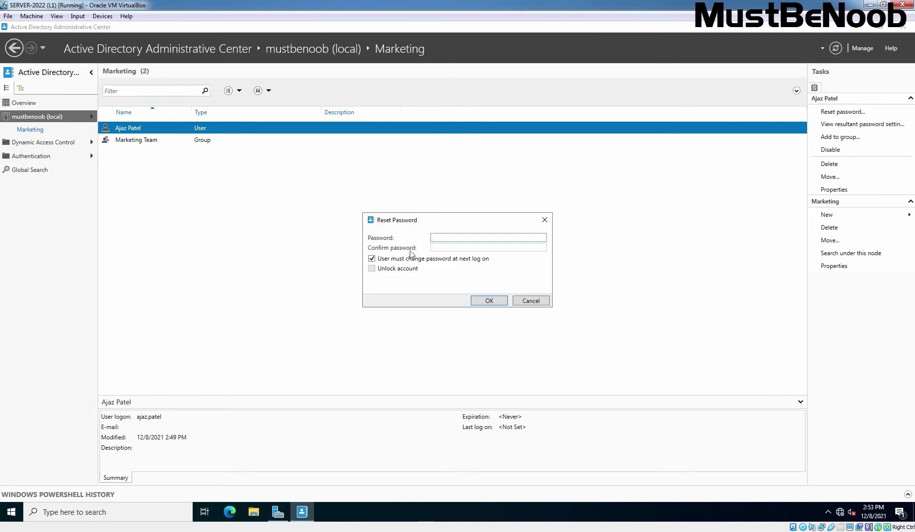
type("********")
key("Tab")
type("********")
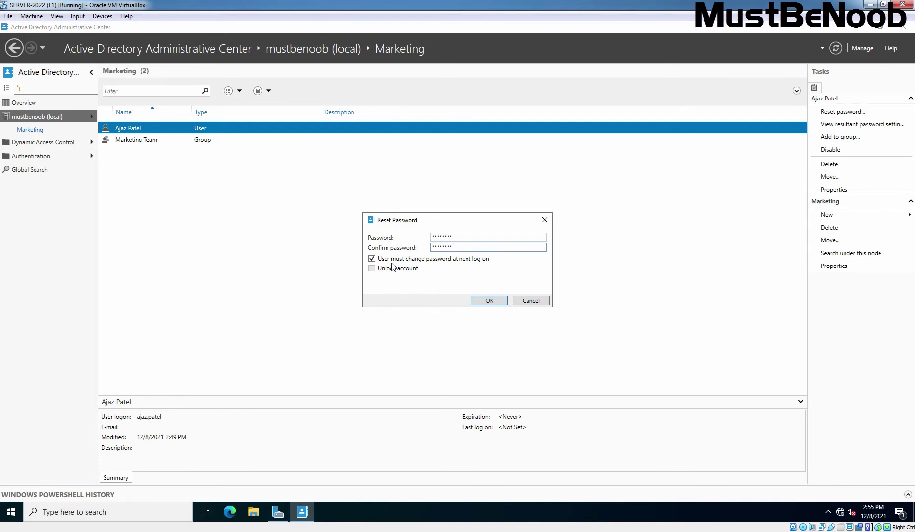
left_click(489, 302)
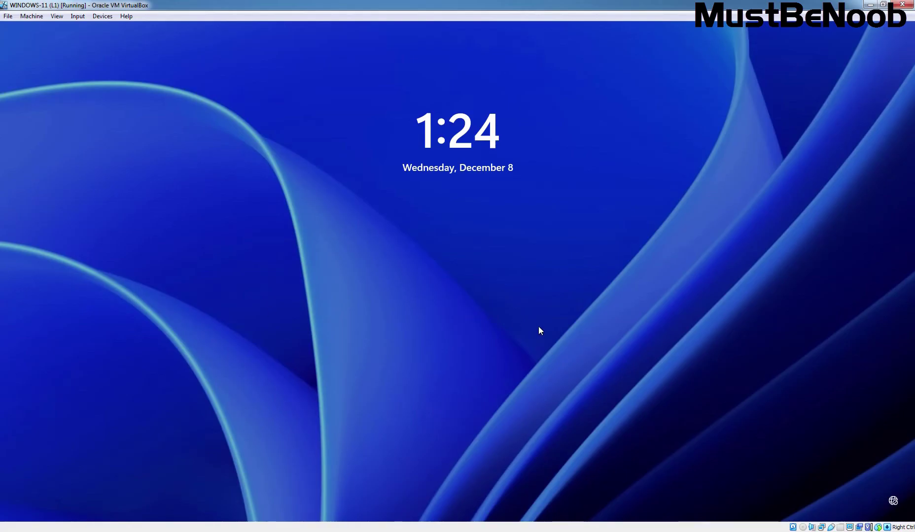
- Sign in to the Windows 11 client as the domain user with the reset password
left_click(472, 264)
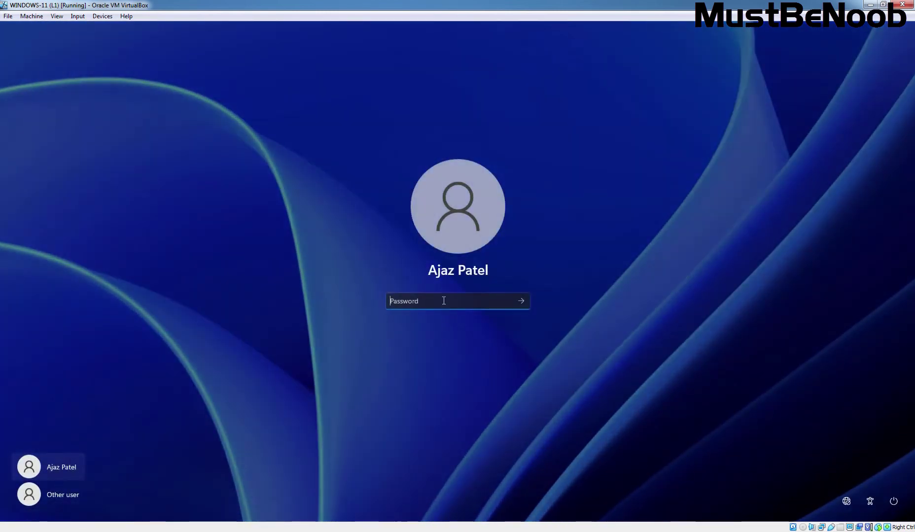
key("Return")
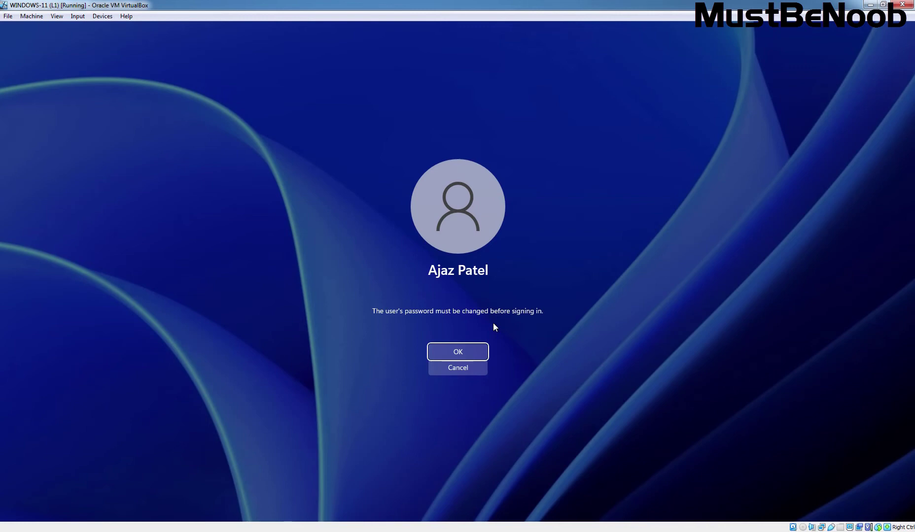
- Set and confirm a new password for the user, then acknowledge the change to sign in
left_click(459, 355)
type("********")
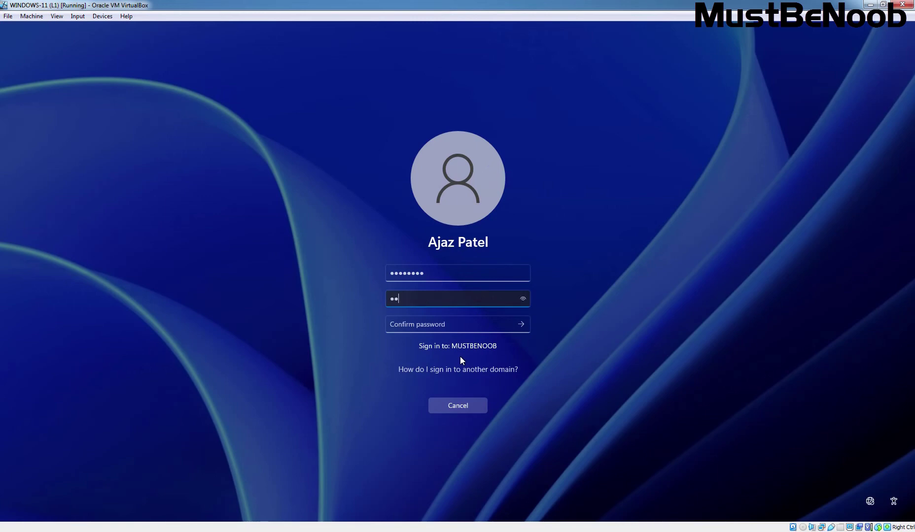
key("Tab")
type("********")
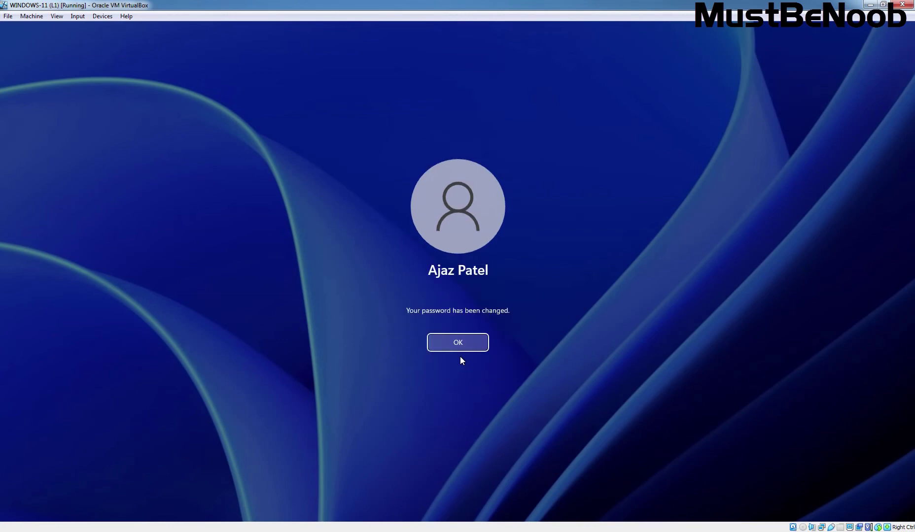
key("Return")
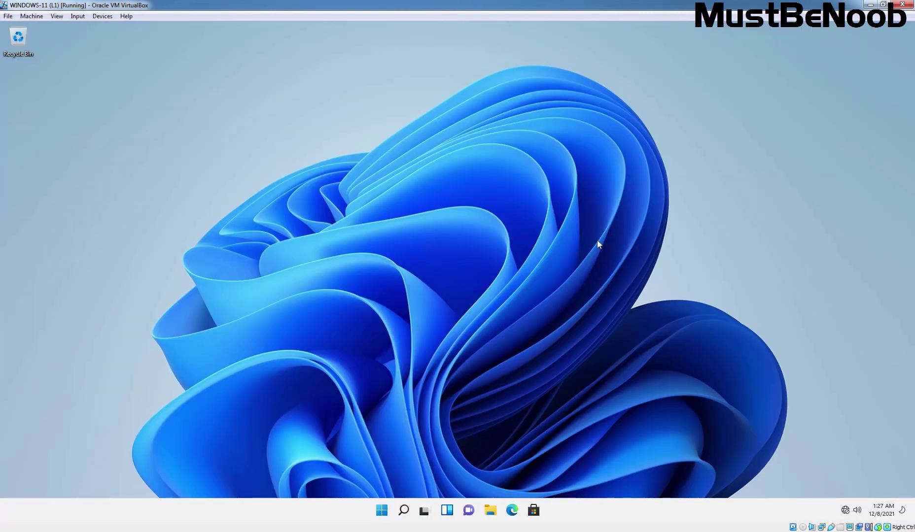
- Create a new desktop folder named after the user's data ('<user>'s Data')
right_click(157, 70)
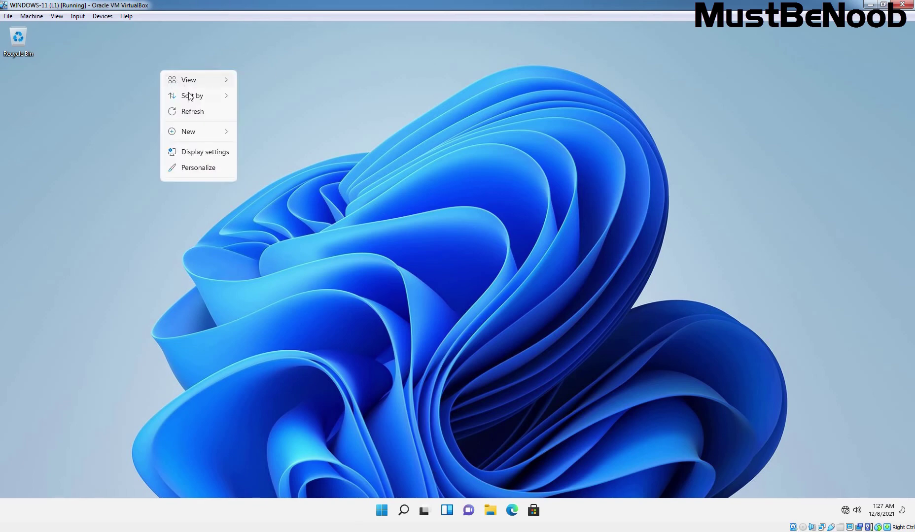
mouse_move(188, 132)
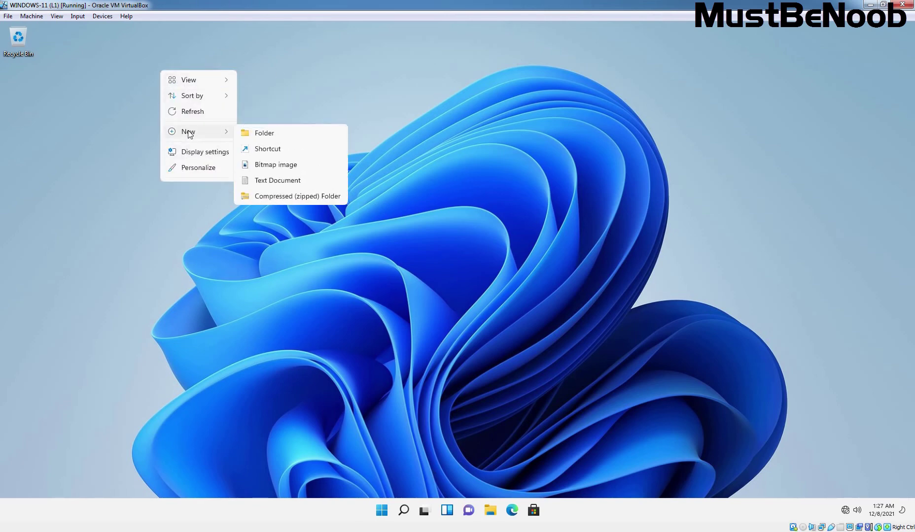
left_click(280, 134)
type("Aja")
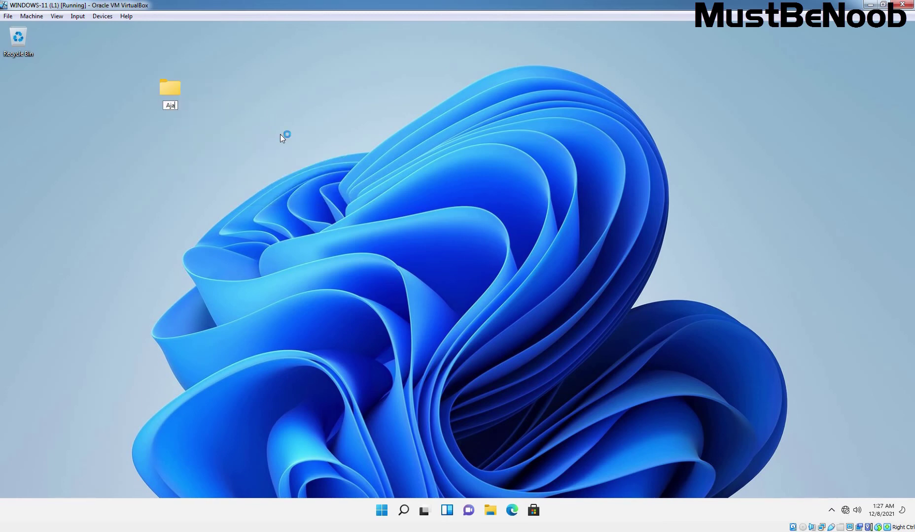
type("z's Data")
key("Return")
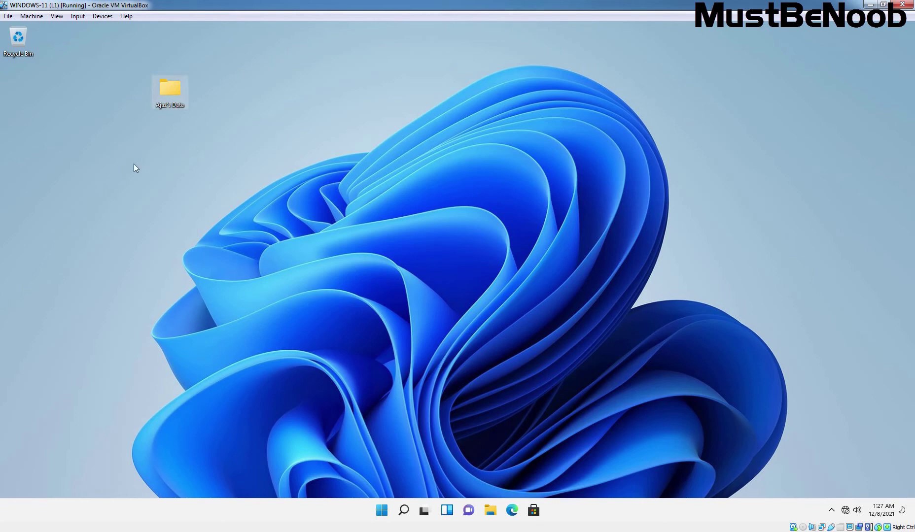
- Create a new text document named List on the desktop and open it in Notepad
right_click(134, 164)
mouse_move(179, 244)
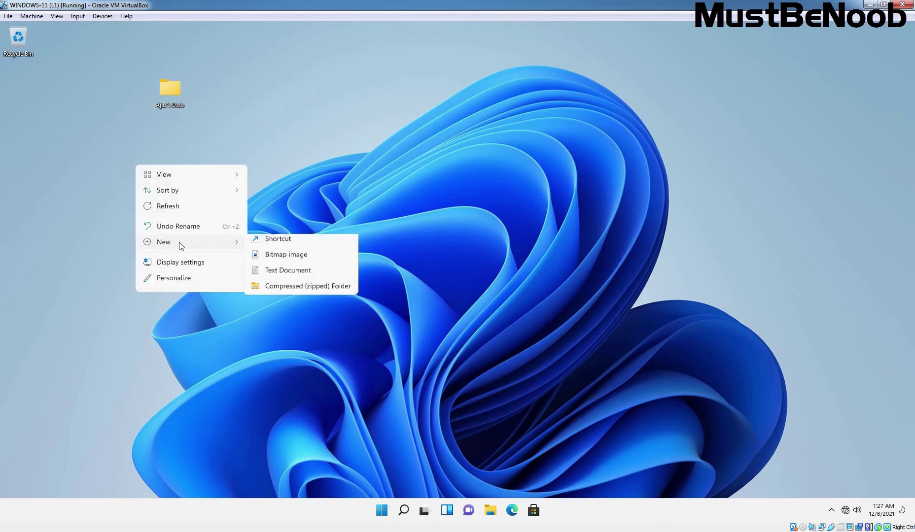
left_click(279, 292)
type("List")
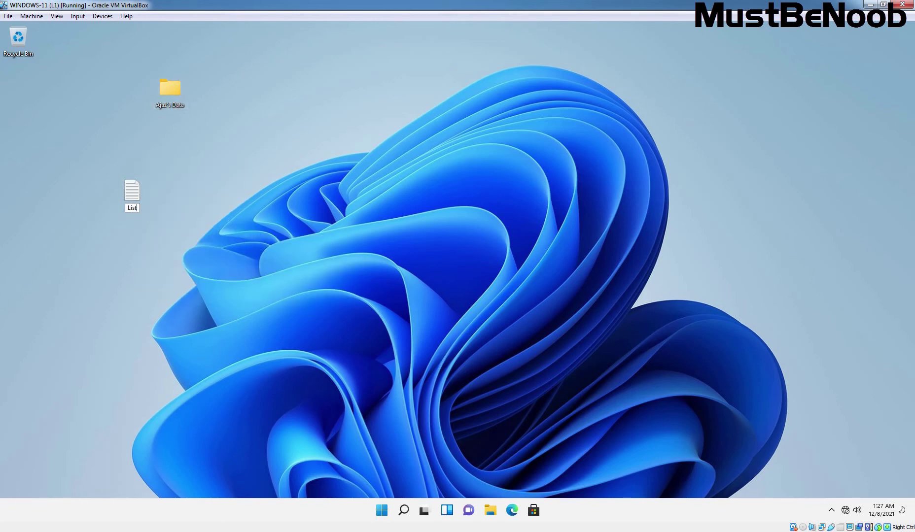
key("Return")
key("Return")
type("List.t")
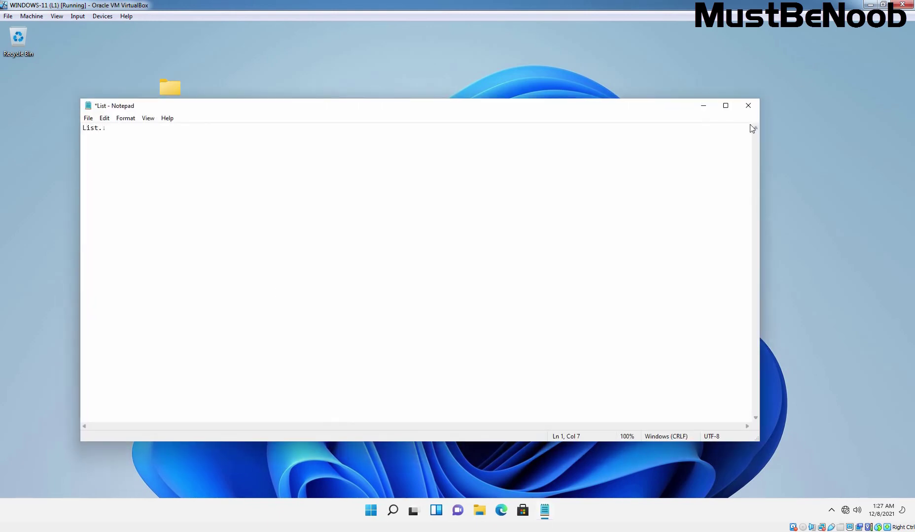
- Close Notepad, saving the changes to List, then bring up the Start menu
left_click(747, 106)
left_click(429, 271)
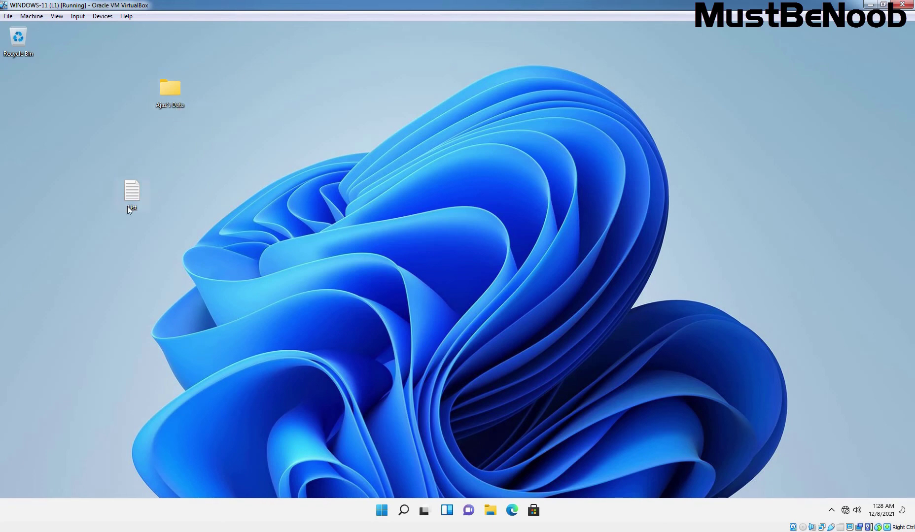
mouse_move(127, 206)
left_click(379, 515)
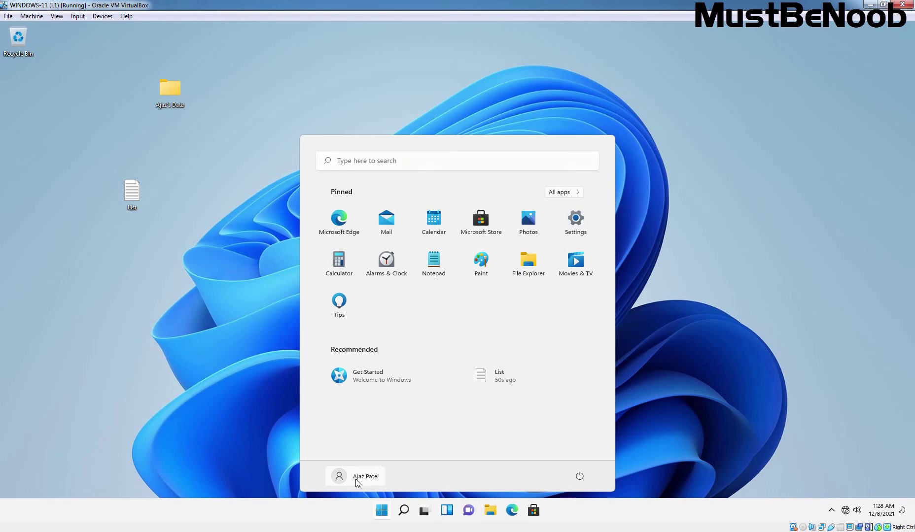
- Sign the domain user out of the Windows 11 client from the Start menu account button
left_click(357, 481)
left_click(349, 438)
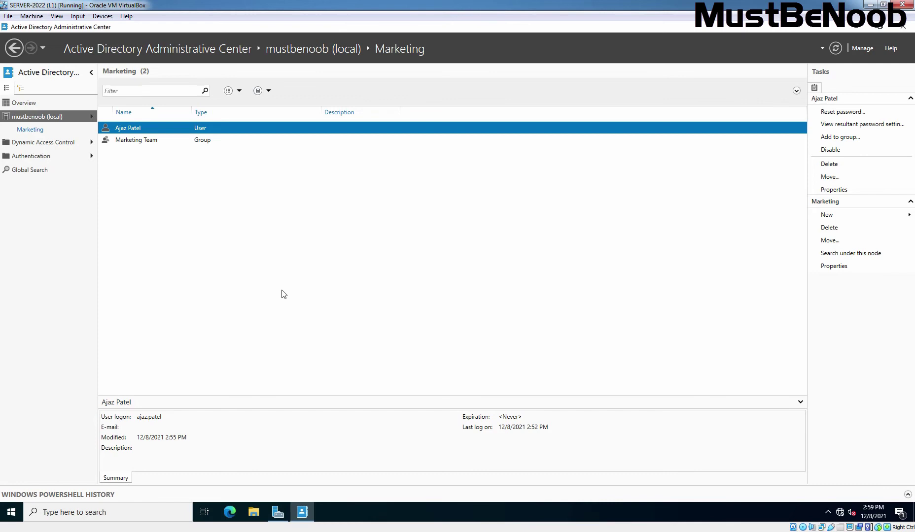
double_click(142, 143)
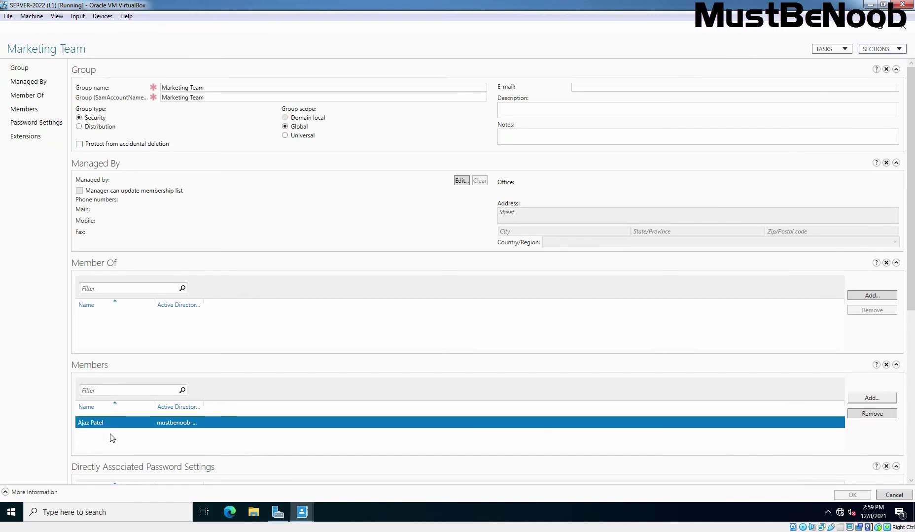
left_click(903, 26)
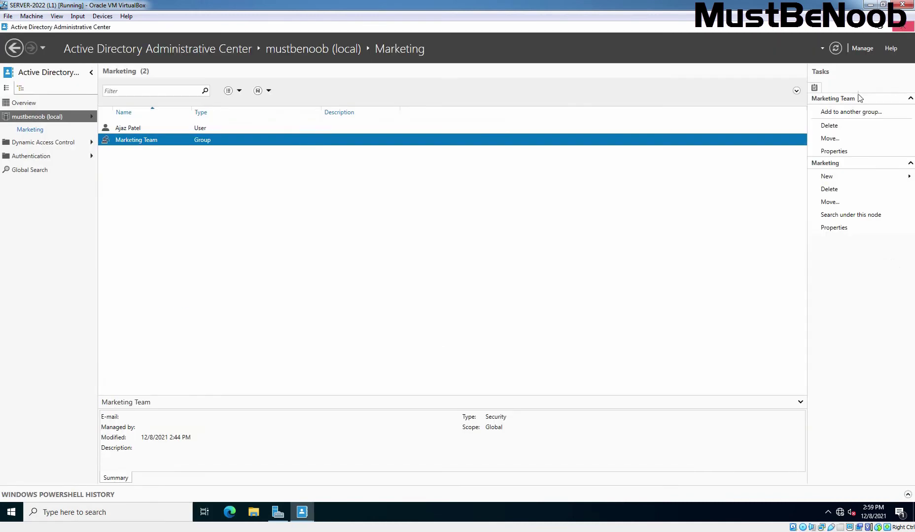
left_click(136, 131)
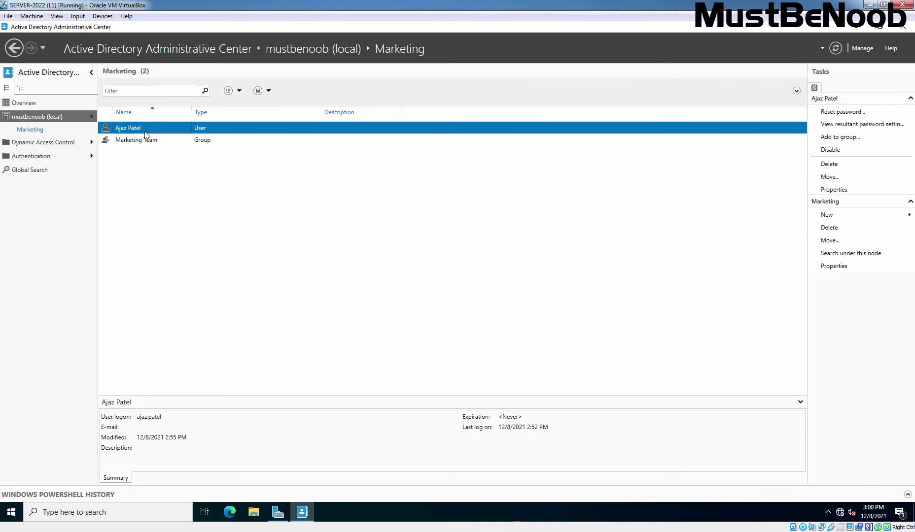
- In the user's properties, replace the first and last name with the new user's names
double_click(145, 132)
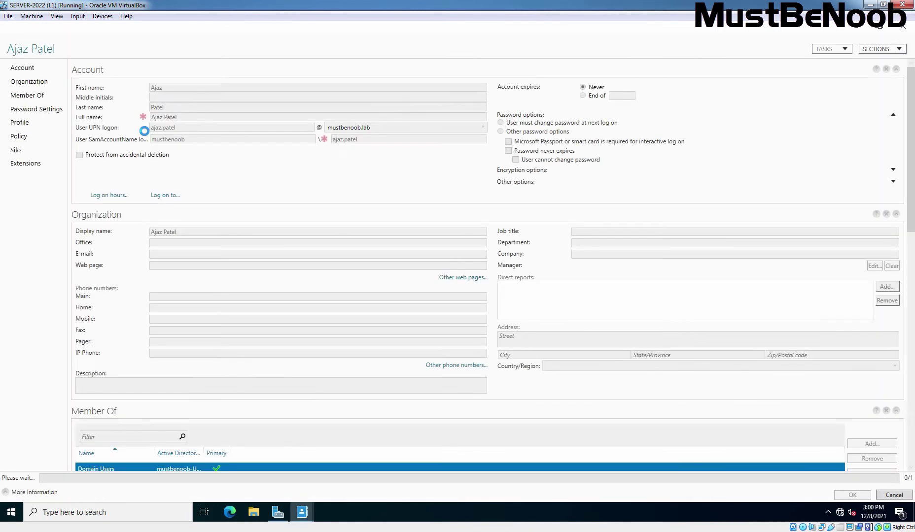
double_click(180, 89)
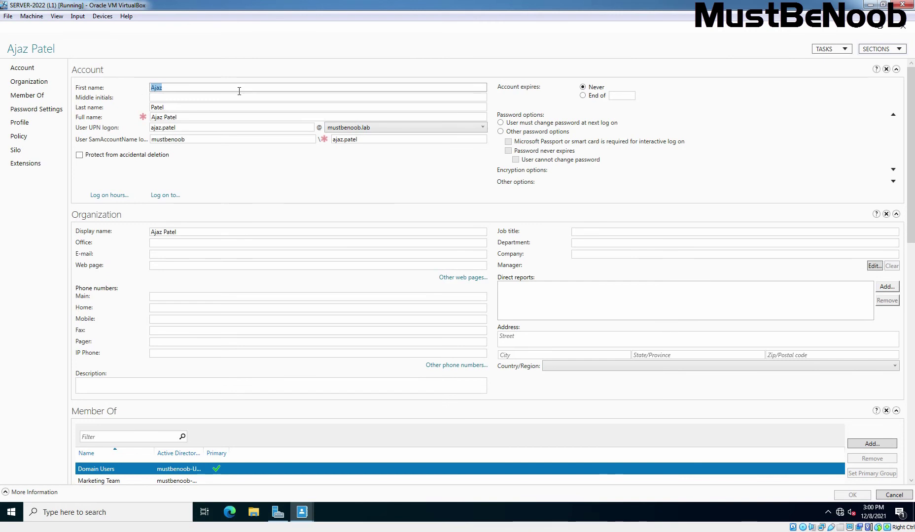
key("Tab")
key("Tab")
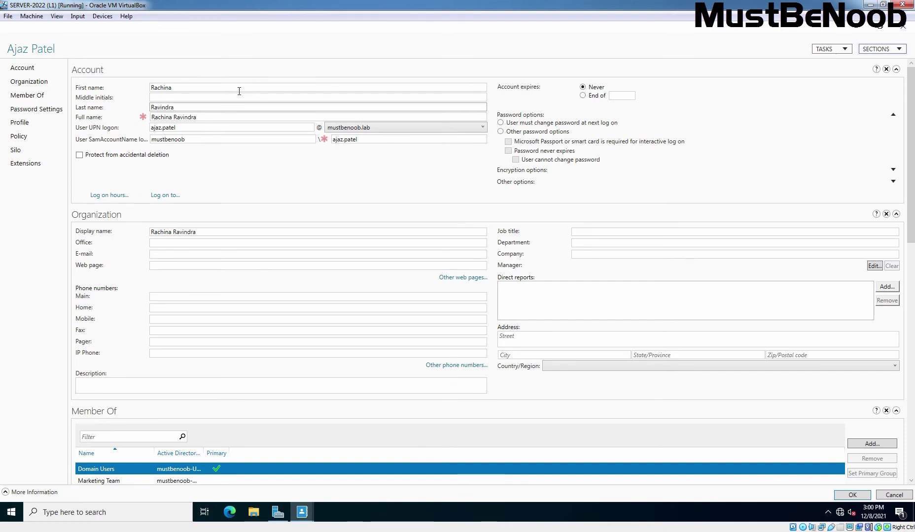
- Enter the new UPN logon name, copy it into SamAccountName, and save the account
key("Tab")
key("Tab")
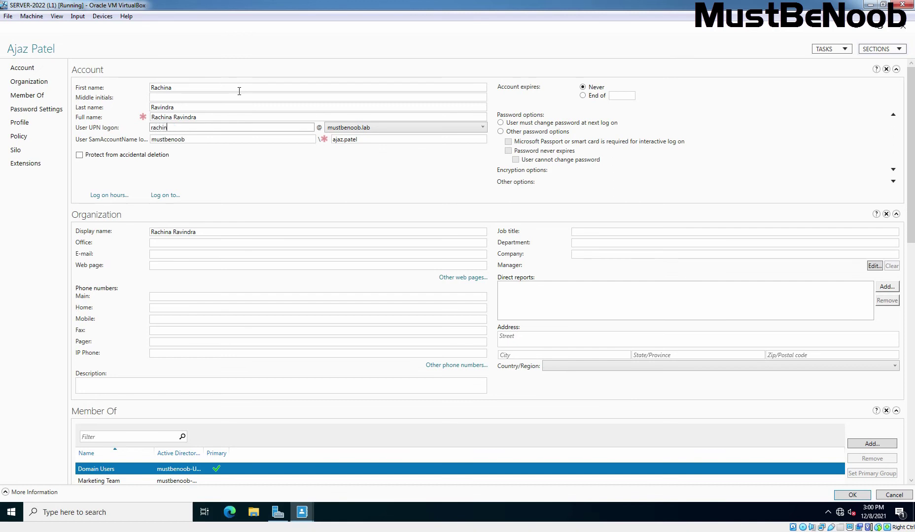
key("ctrl+a")
key("ctrl+c")
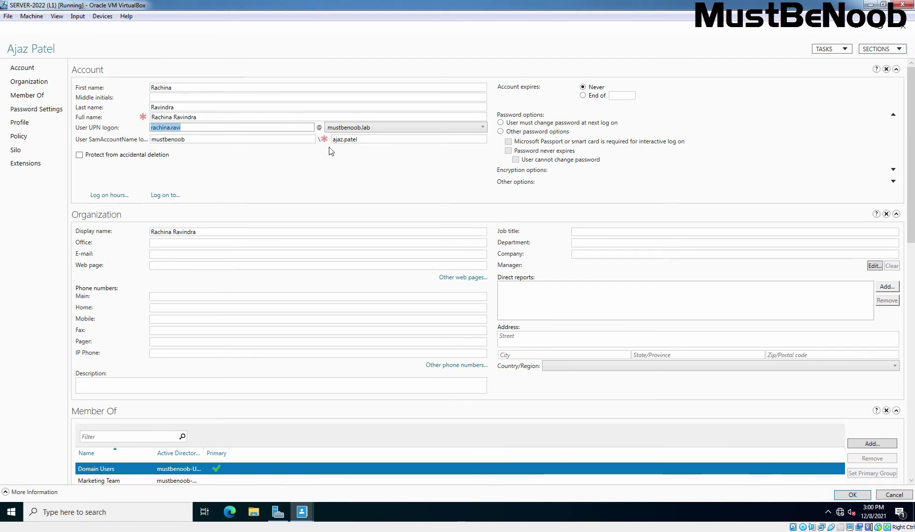
left_click(373, 142)
key("ctrl+a")
key("ctrl+v")
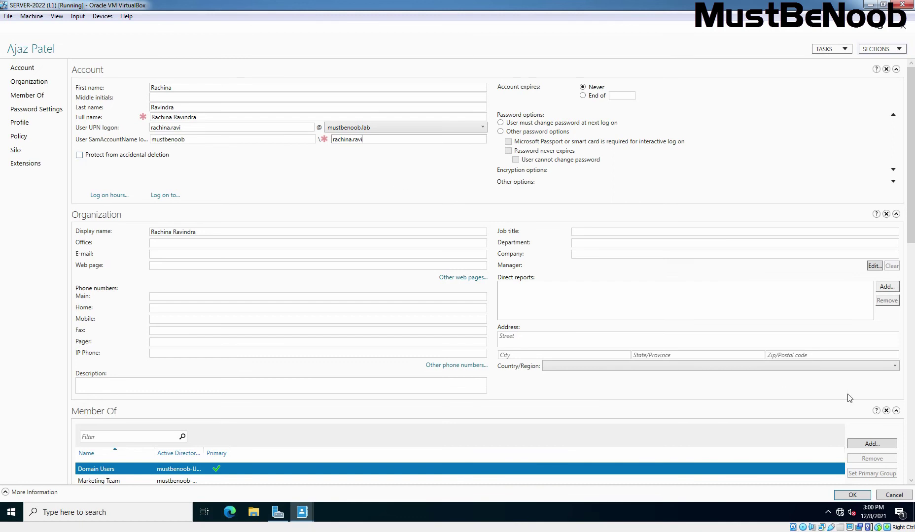
left_click(851, 496)
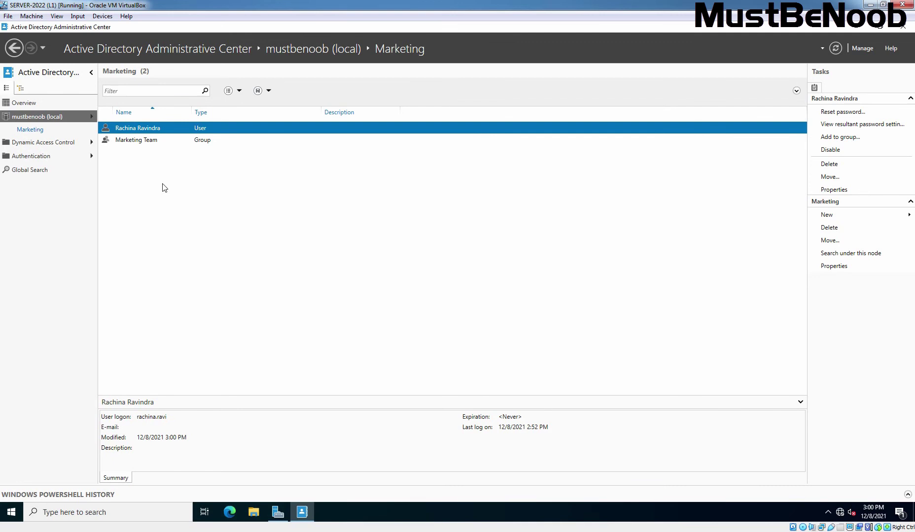
- Reopen the renamed Marketing user's properties to verify the new names and logons
double_click(149, 131)
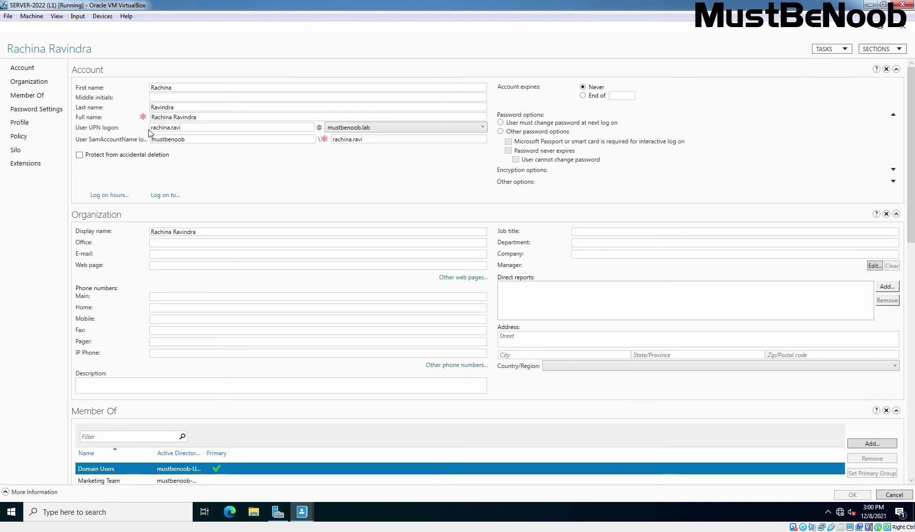
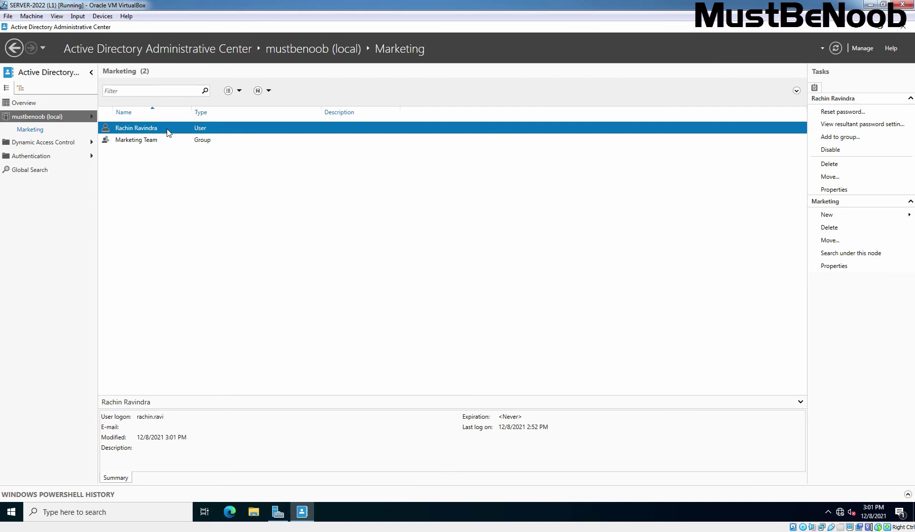
- Reset the Marketing user's password, entered and confirmed, with 'User must change password at next log on' cleared
right_click(166, 132)
left_click(193, 134)
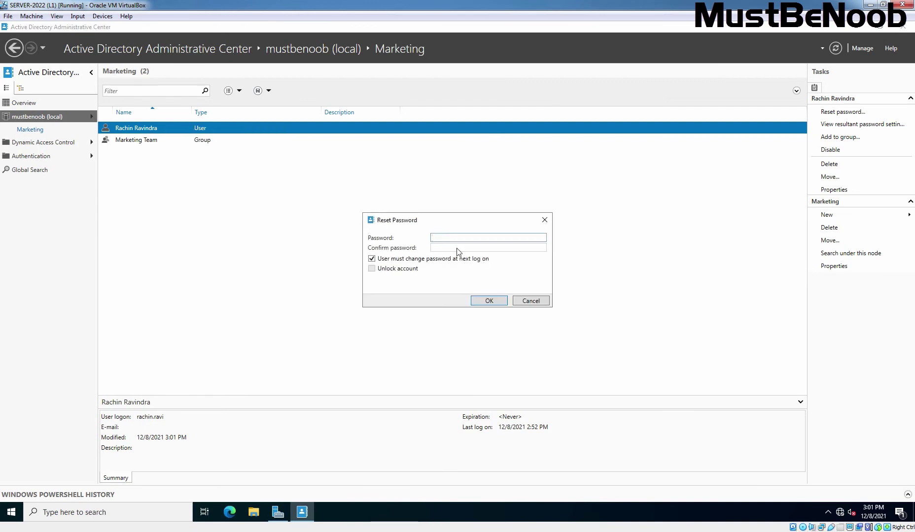
type("*********")
key("Tab")
type("*********")
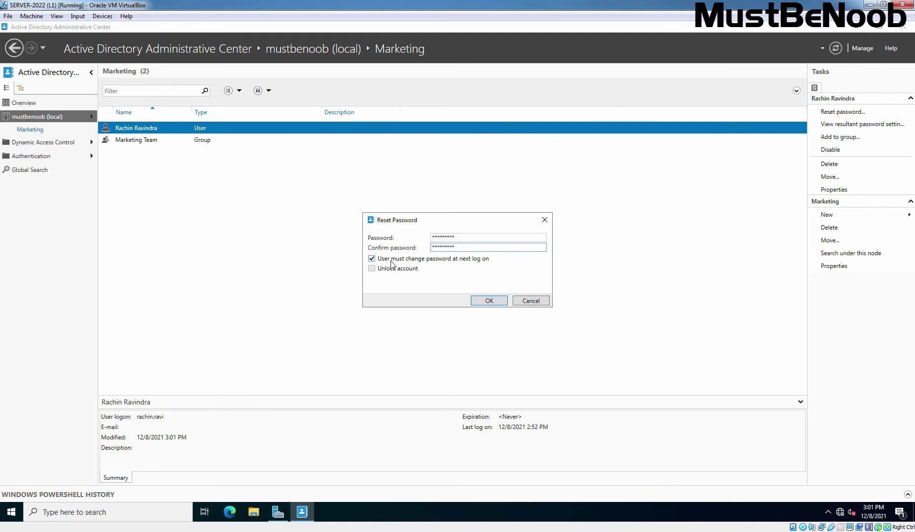
left_click(391, 263)
left_click(490, 302)
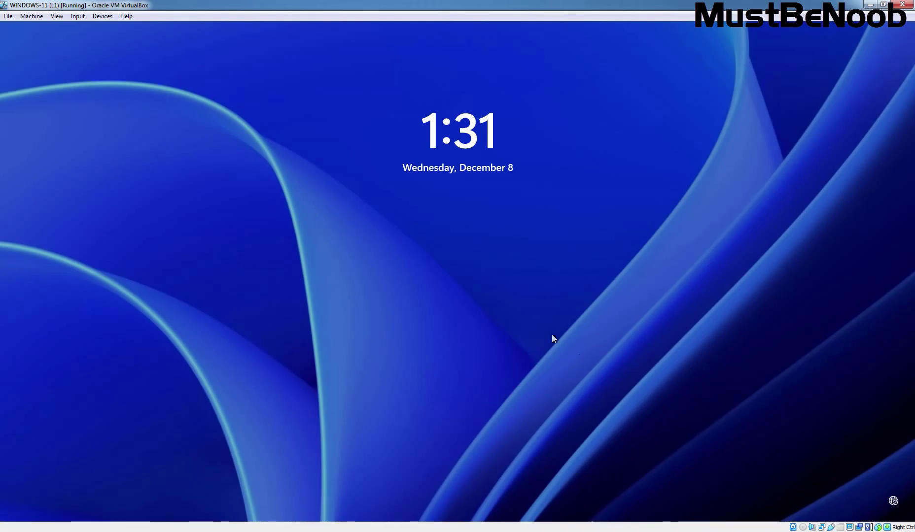
- Sign in as Other user on the Windows 11 client with the Marketing user's domain name and password
left_click(532, 345)
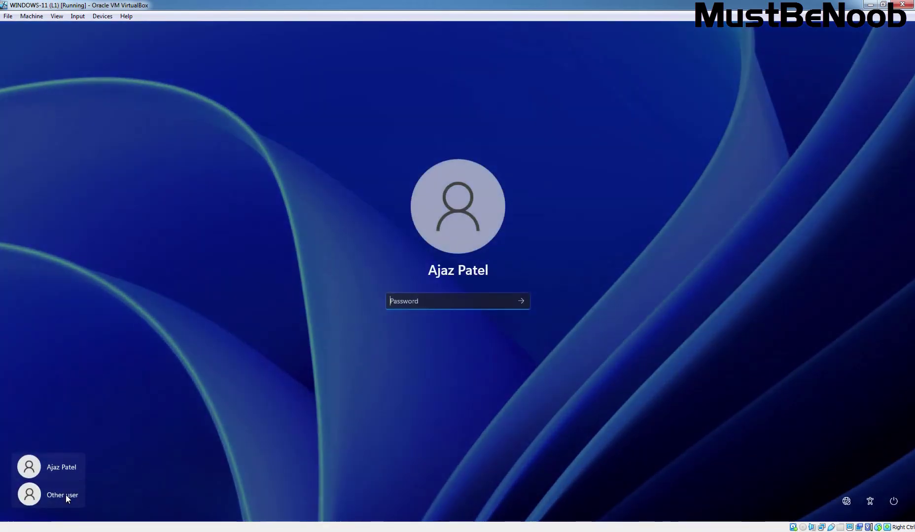
left_click(66, 494)
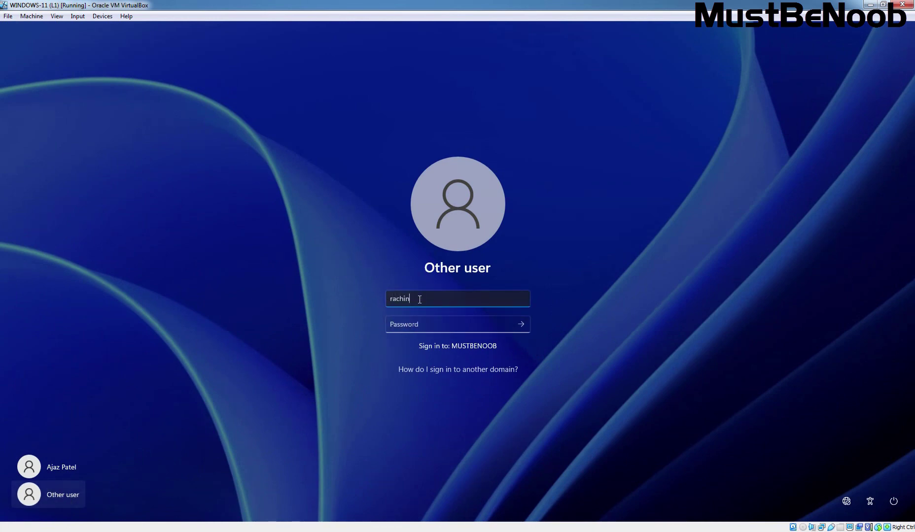
key("Tab")
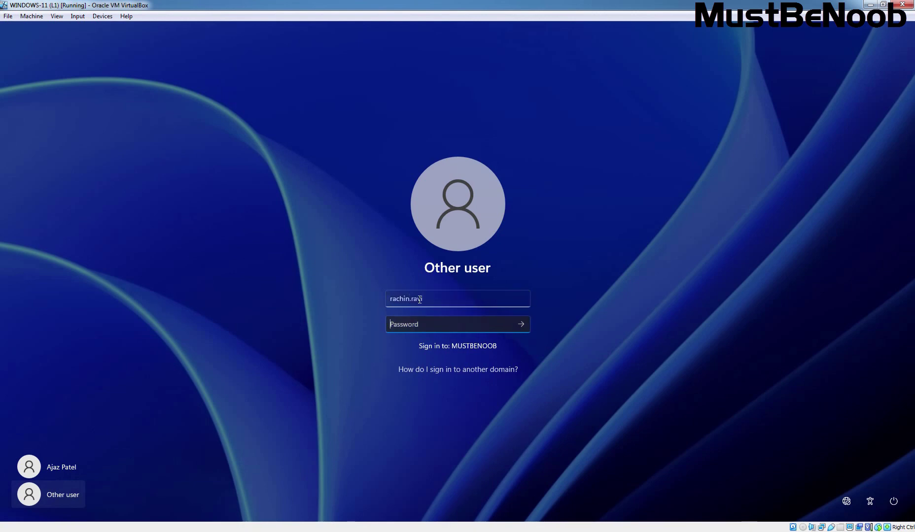
type("*********")
key("Return")
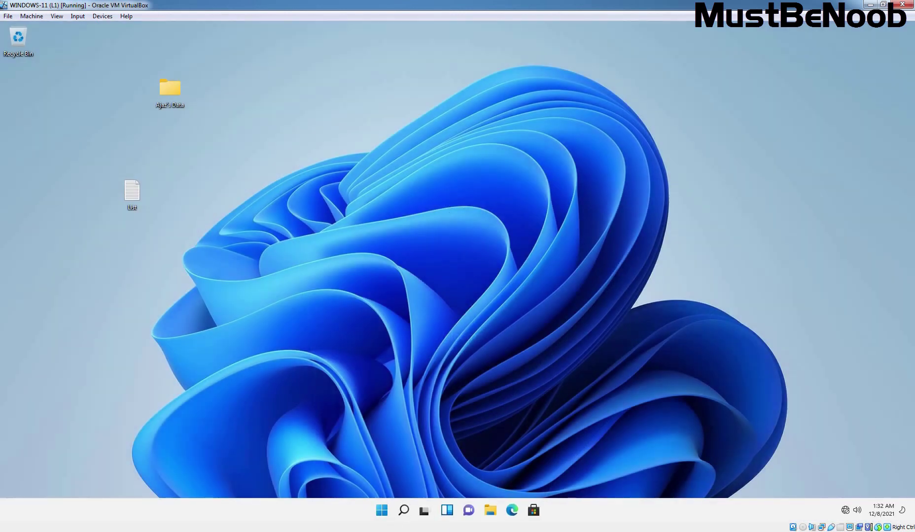
left_click(381, 512)
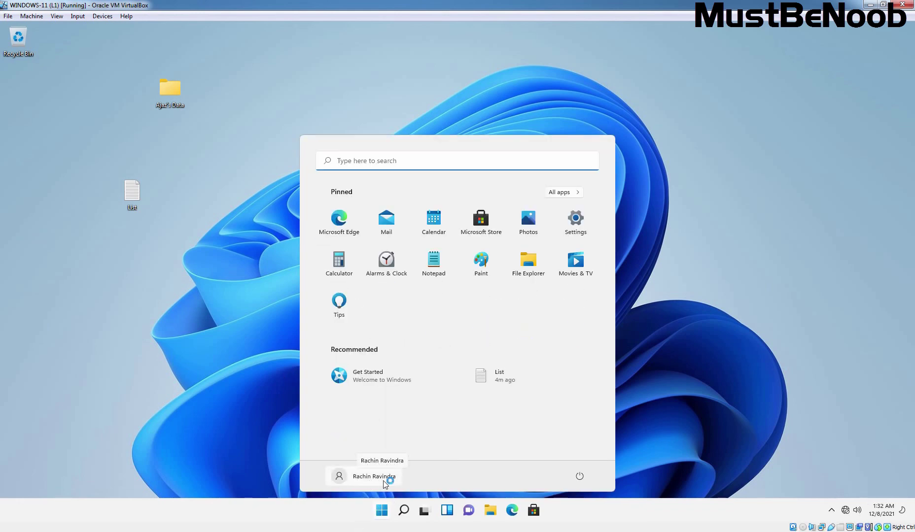
left_click(203, 283)
left_click_drag(215, 313, 106, 56)
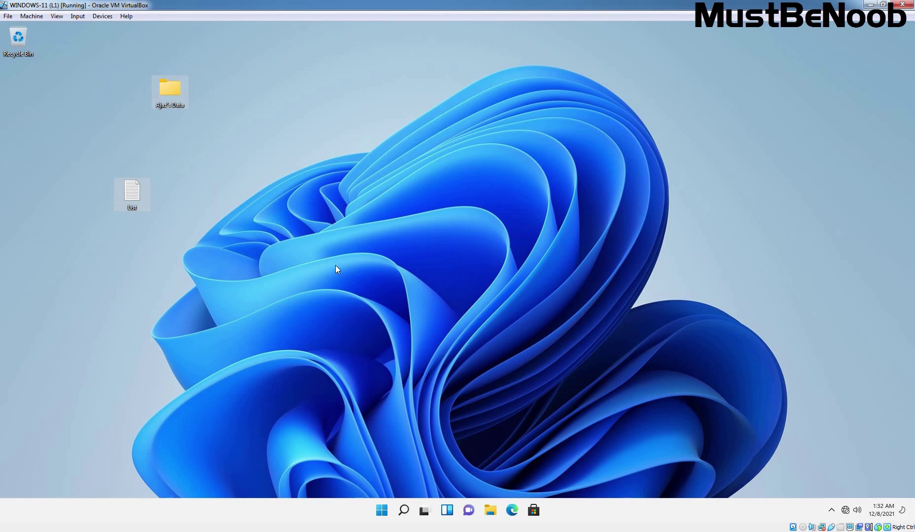
left_click(327, 252)
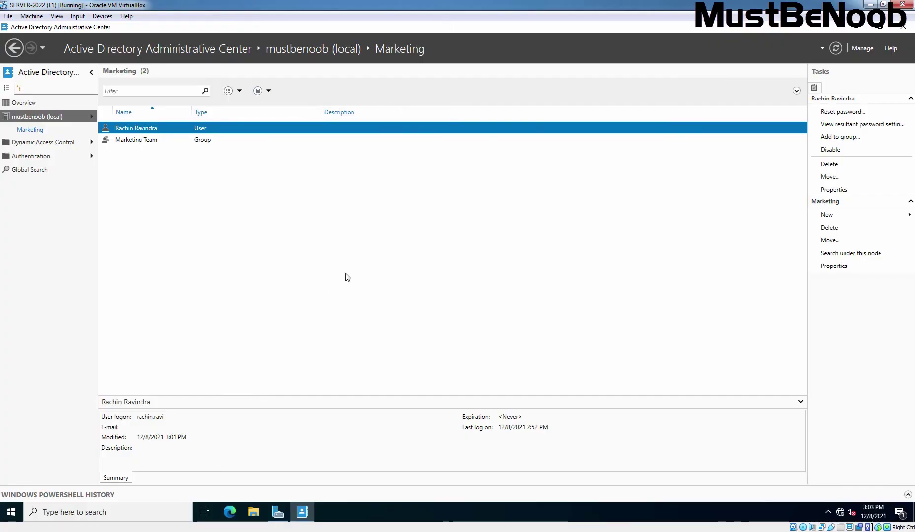
double_click(137, 143)
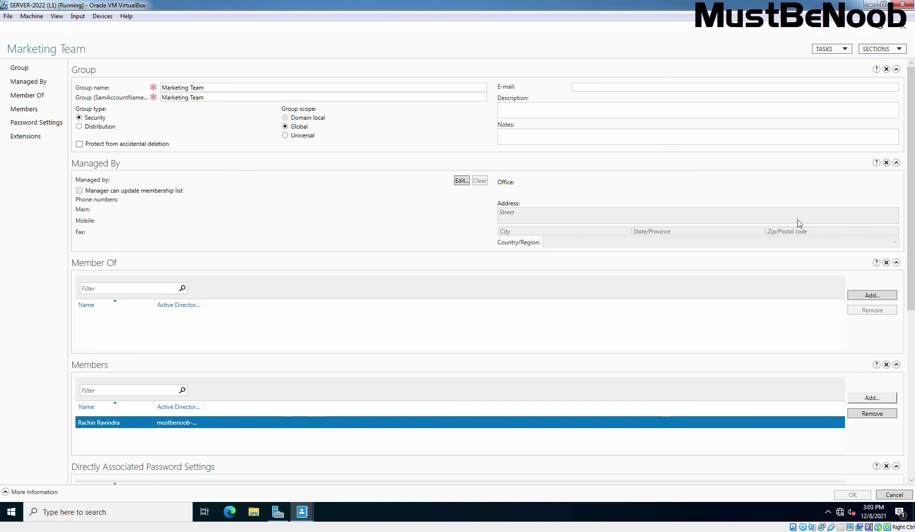
left_click(902, 26)
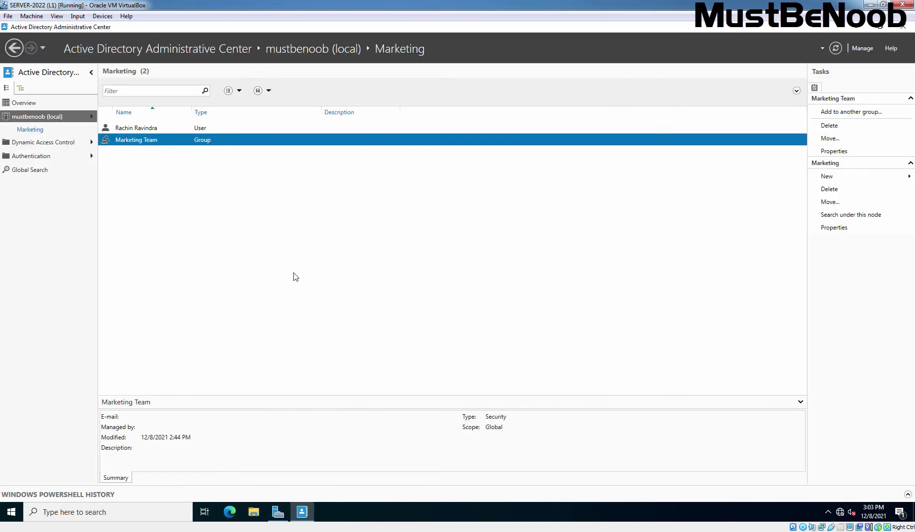
left_click(142, 130)
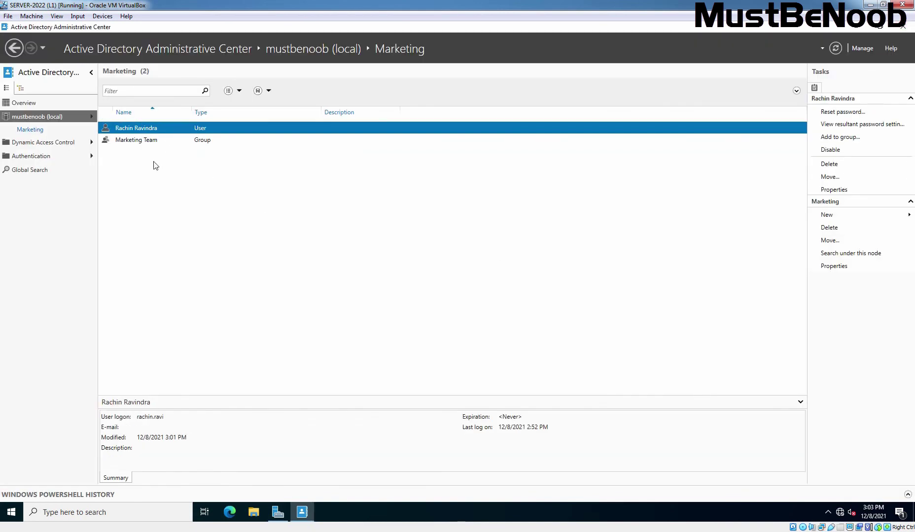